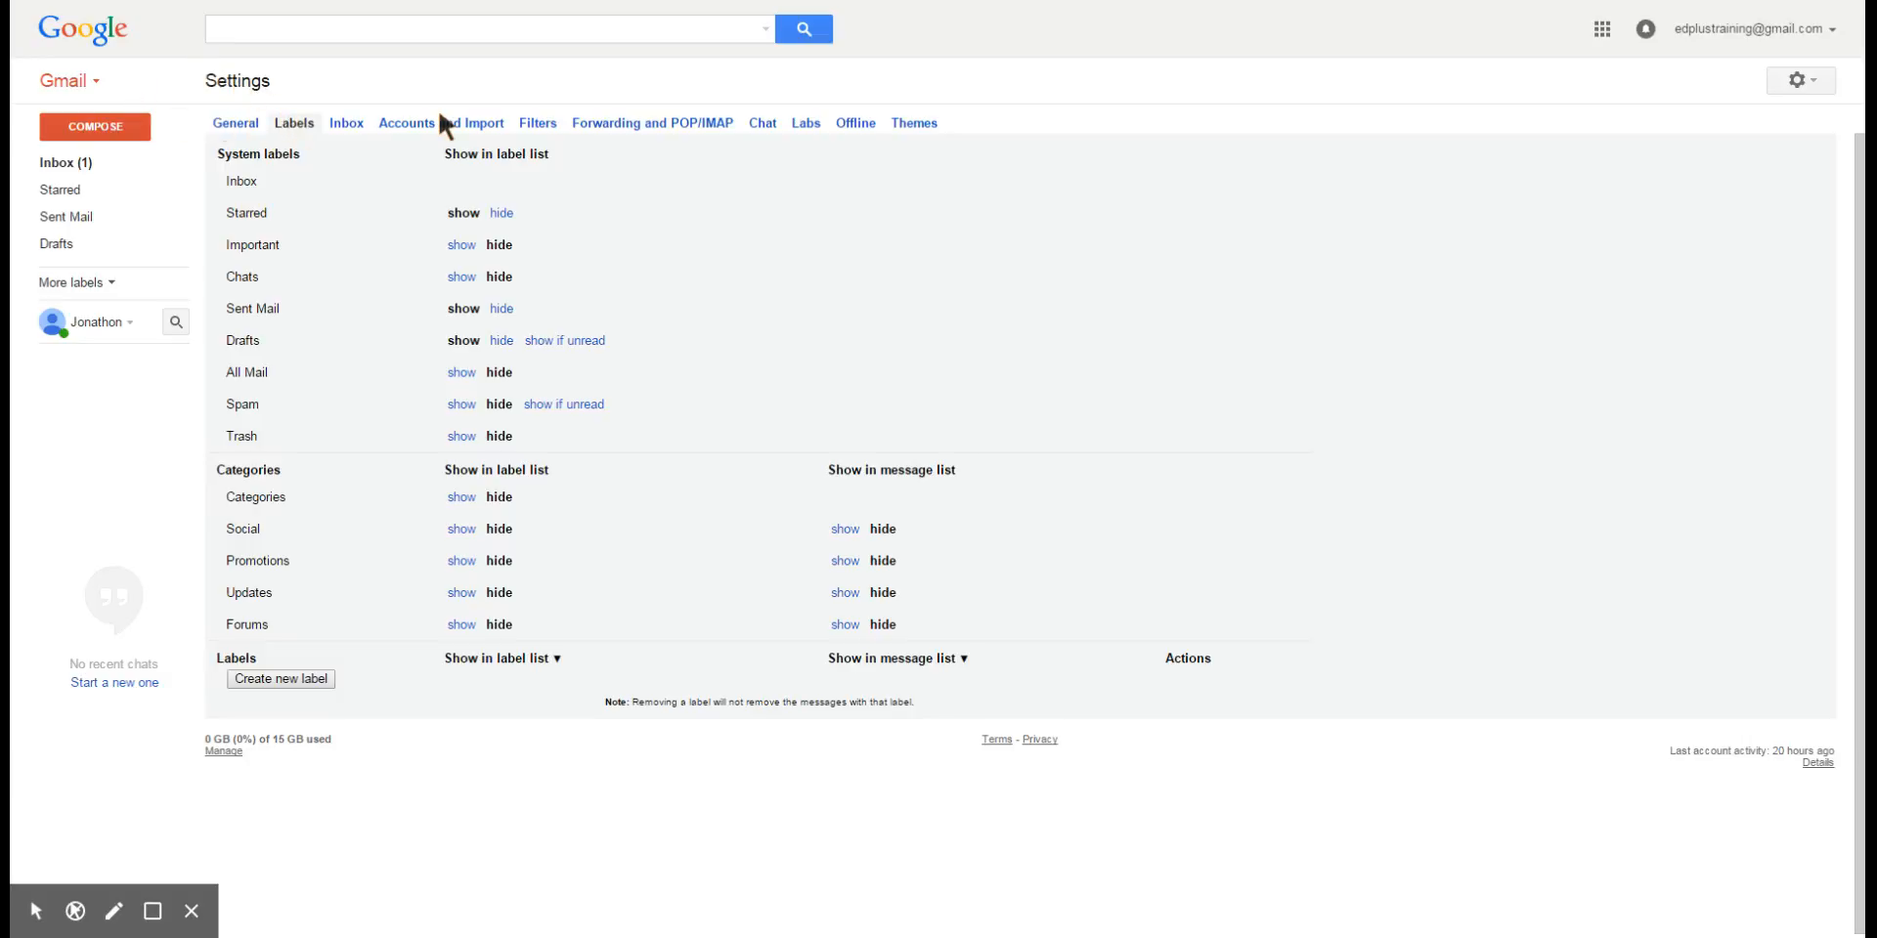
Step: Return to the inbox, discarding the unsaved settings changes, and open the Labels page of the mail settings
{"action": "left_click", "coordinate": [67, 164]}
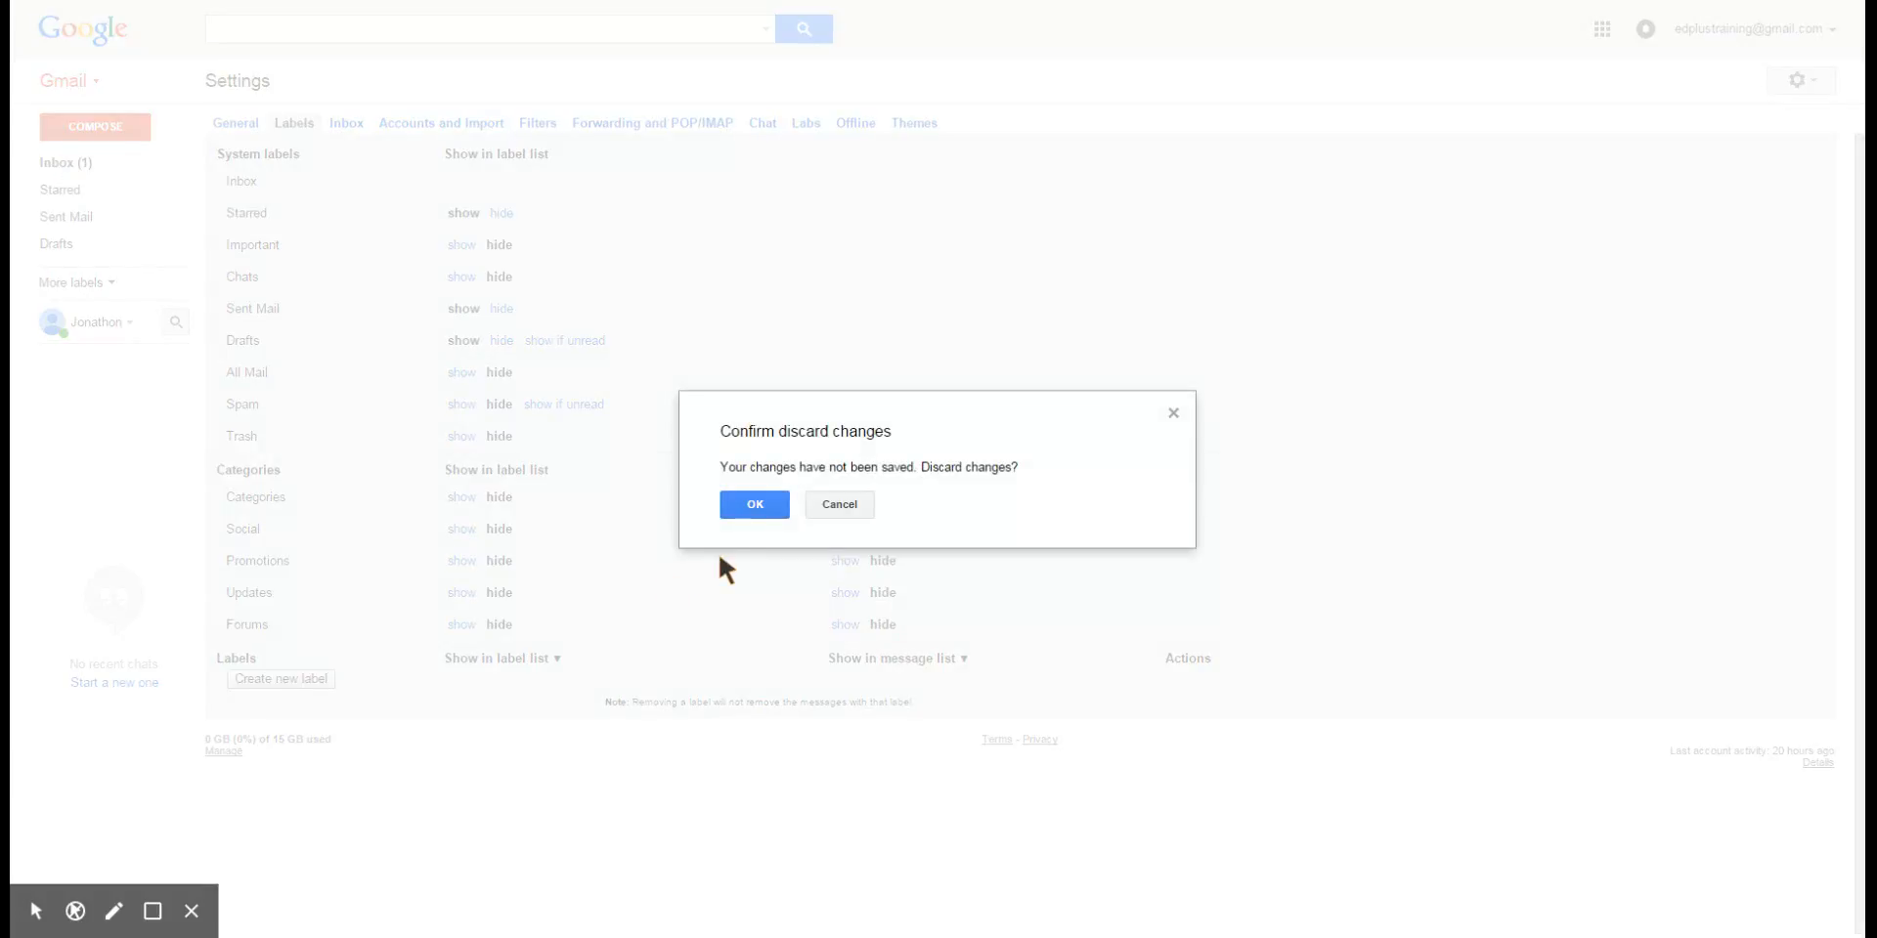
{"action": "left_click", "coordinate": [753, 508]}
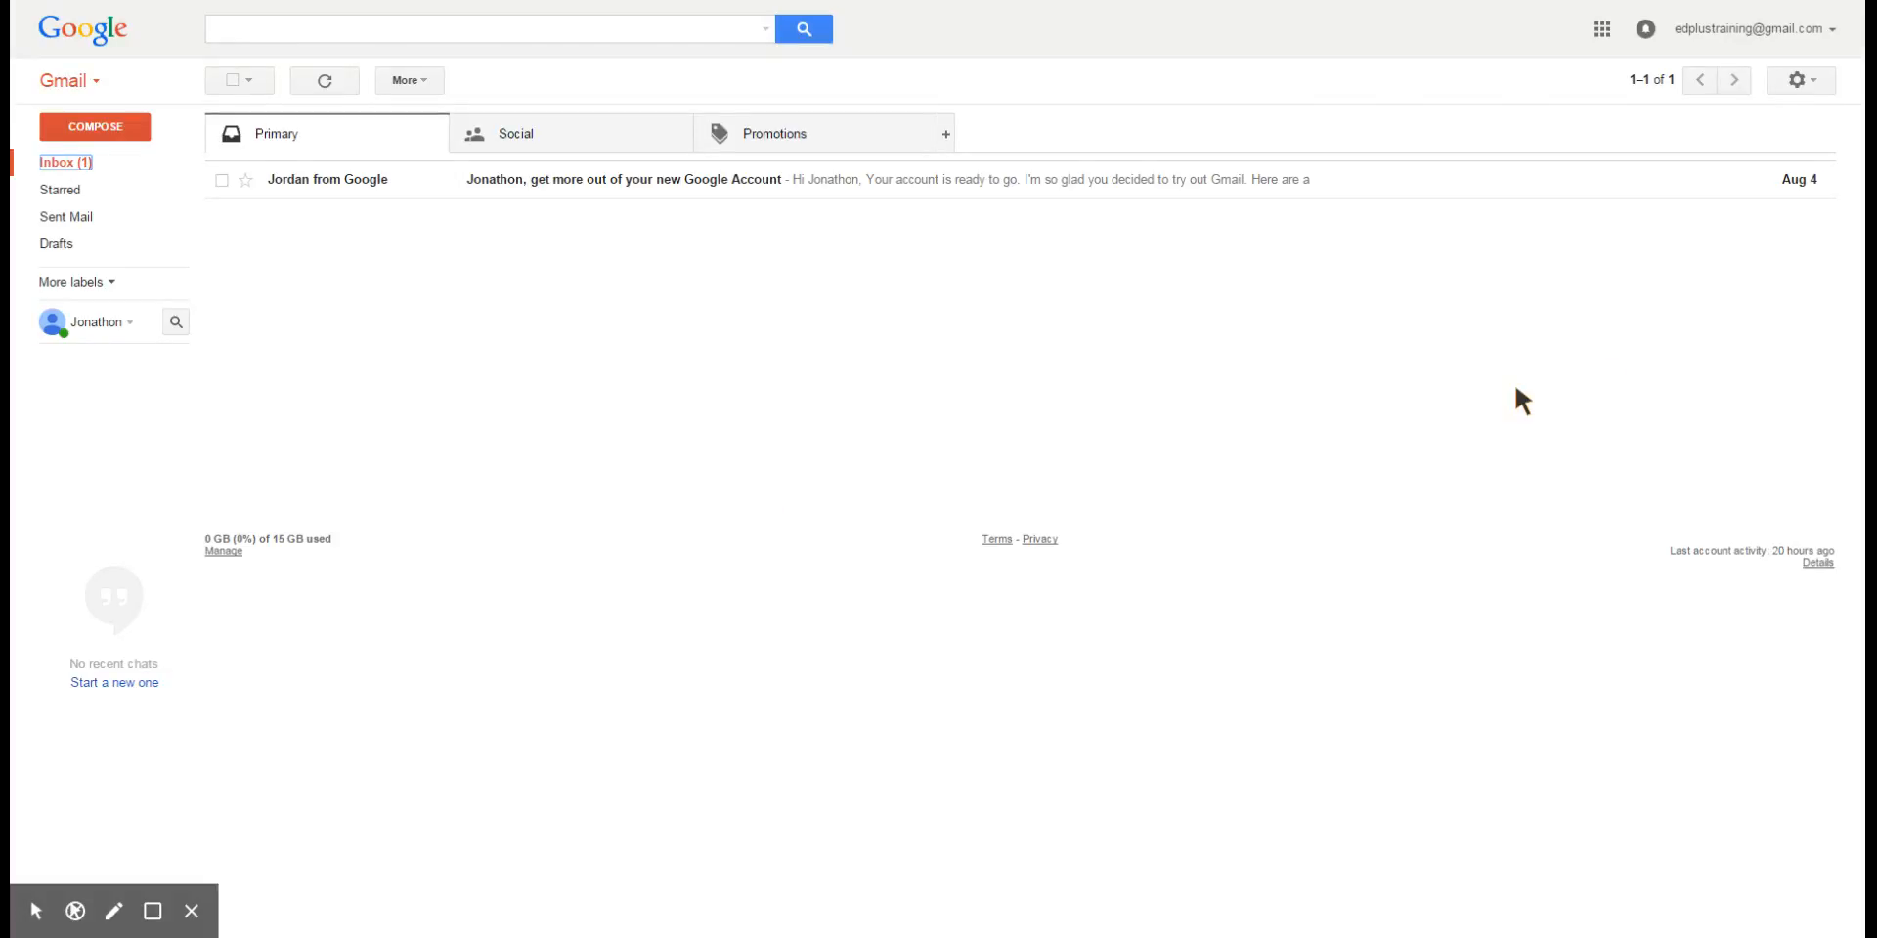
{"action": "left_click", "coordinate": [1804, 82]}
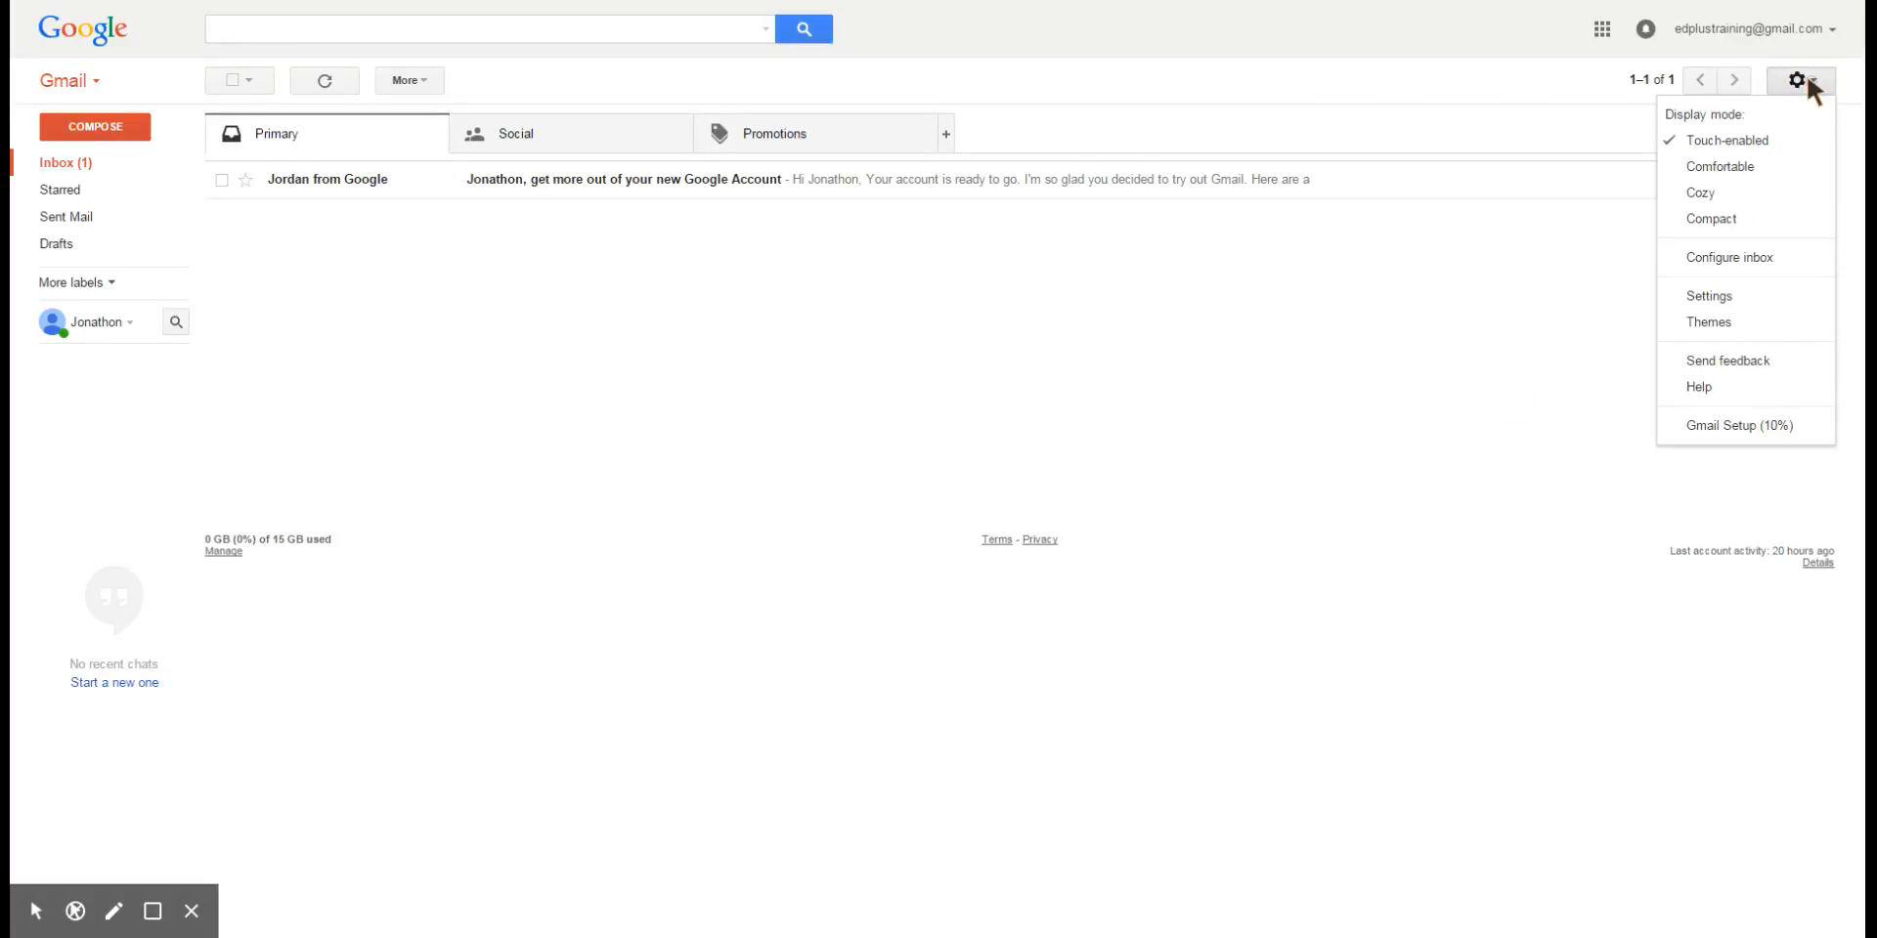
{"action": "left_click", "coordinate": [1737, 294]}
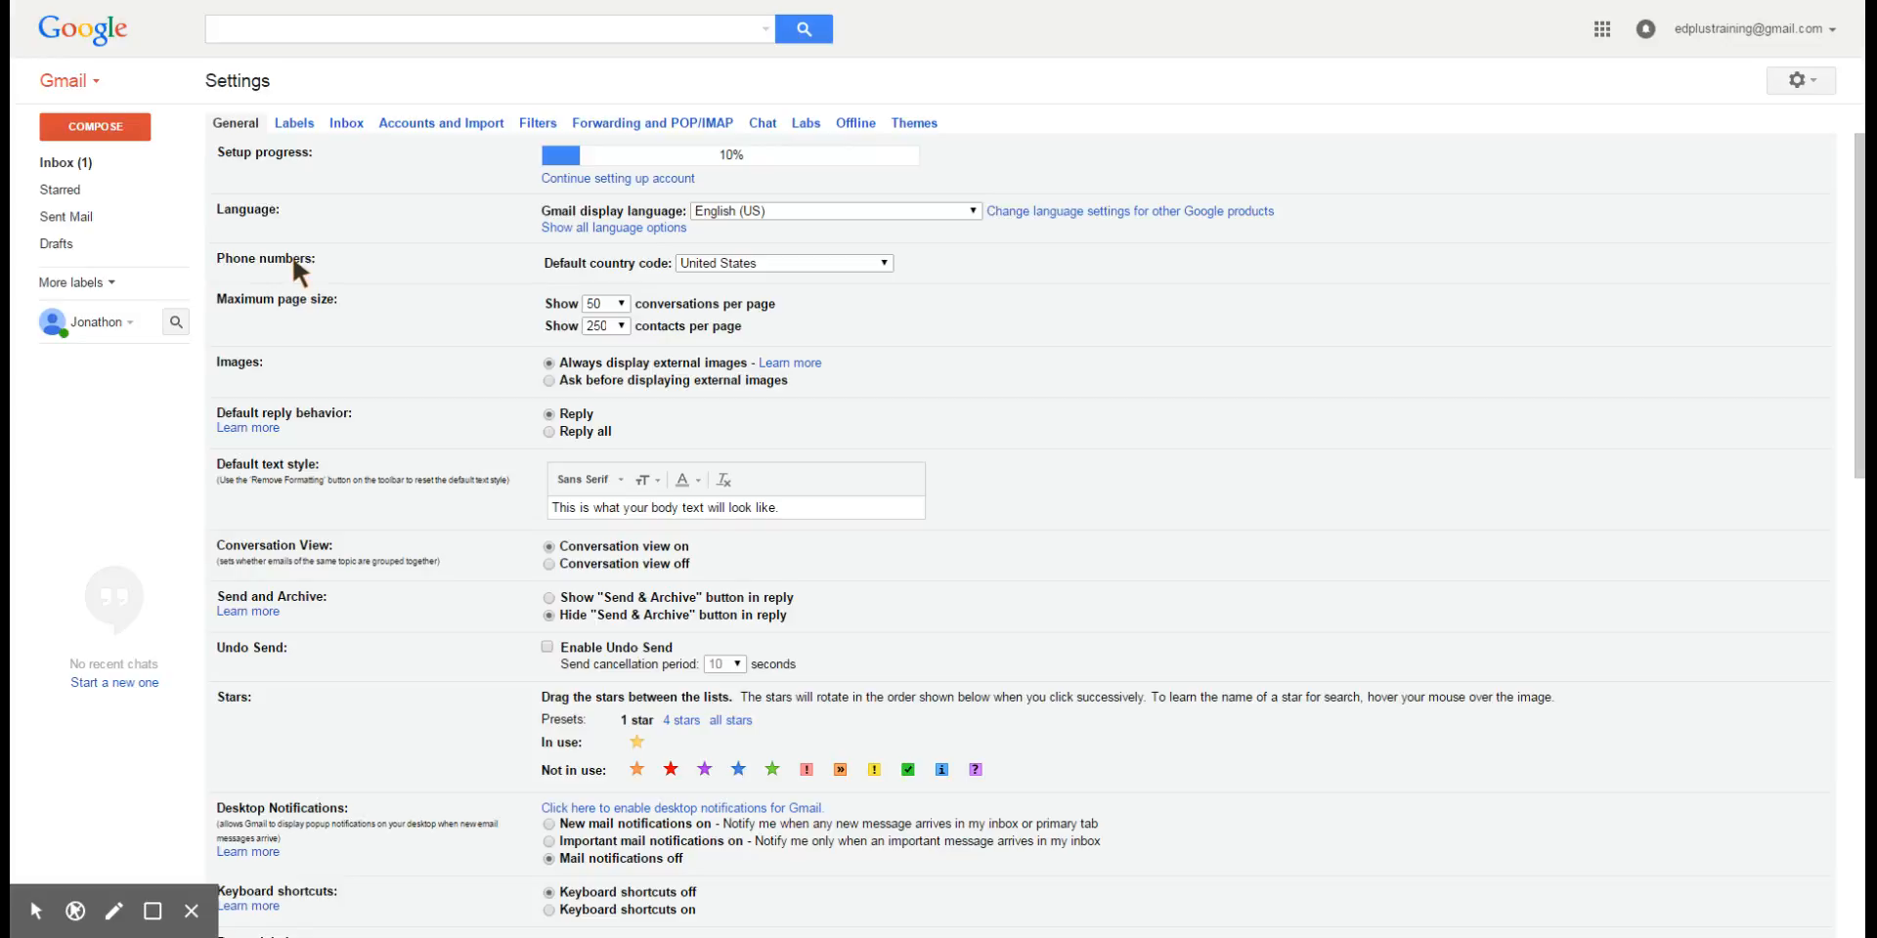
{"action": "left_click", "coordinate": [295, 124]}
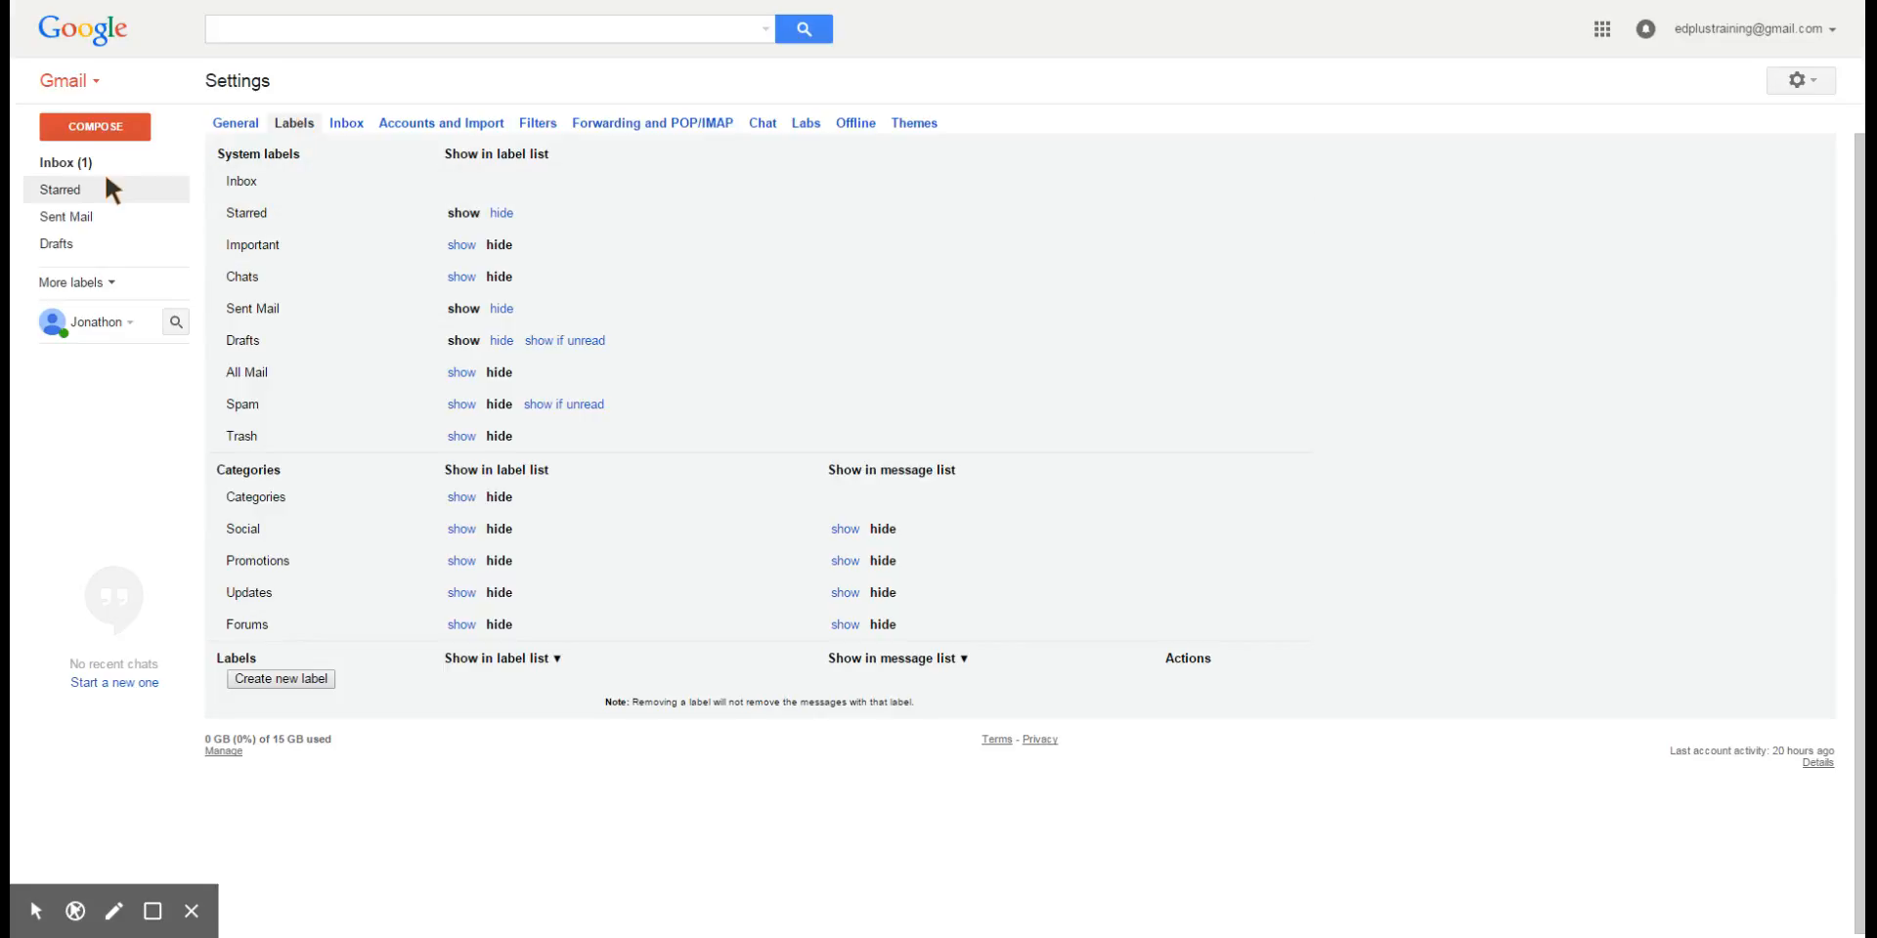
Step: Show the Categories group in the full label list, check its subcategories, and hide the group again
{"action": "left_click", "coordinate": [86, 278]}
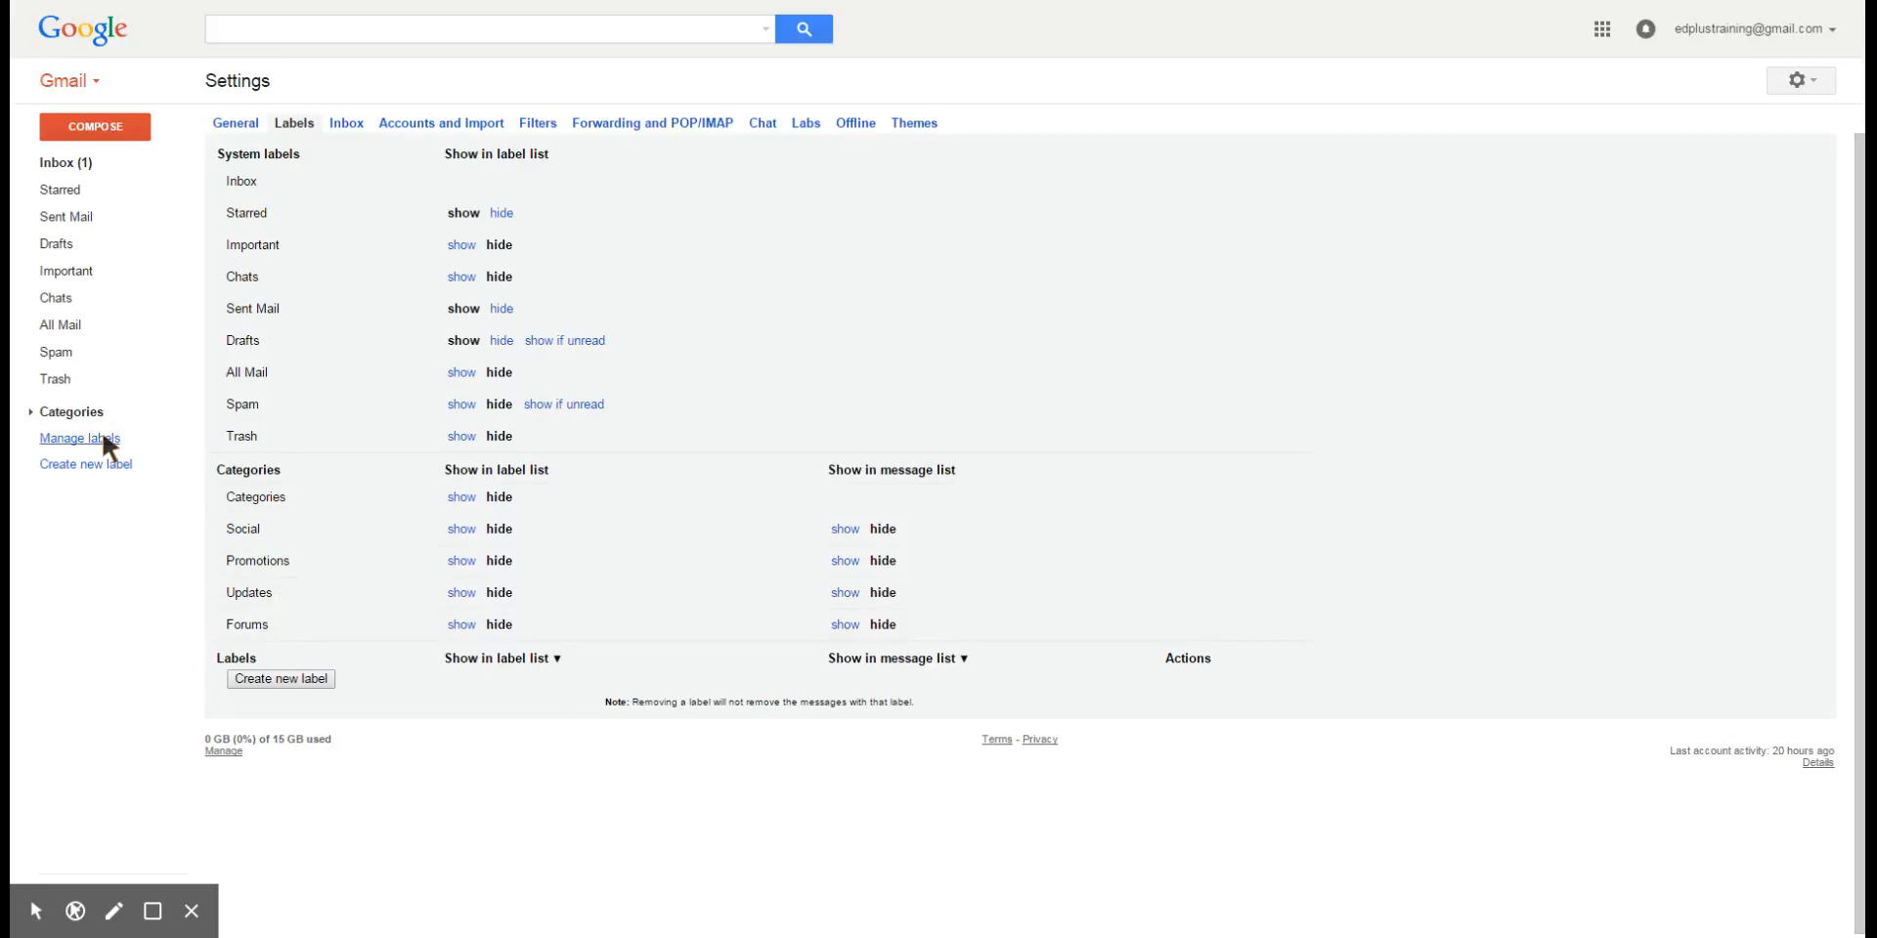
{"action": "left_click", "coordinate": [461, 499]}
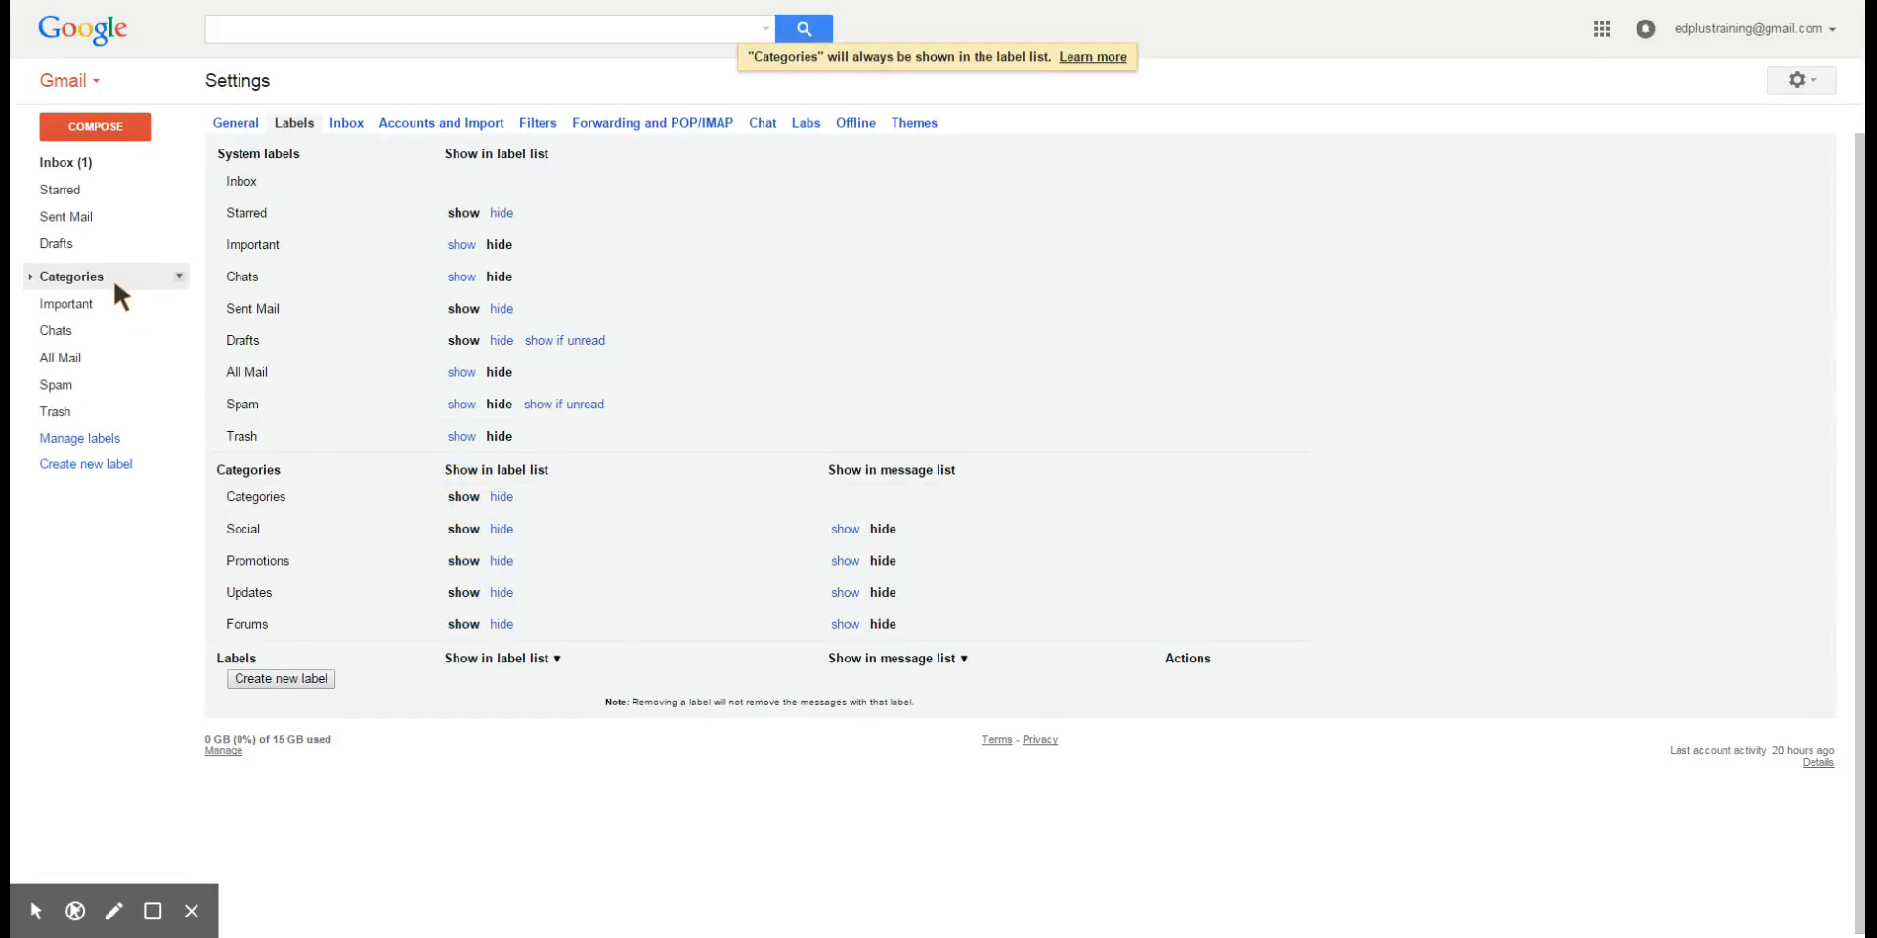
{"action": "left_click", "coordinate": [29, 278]}
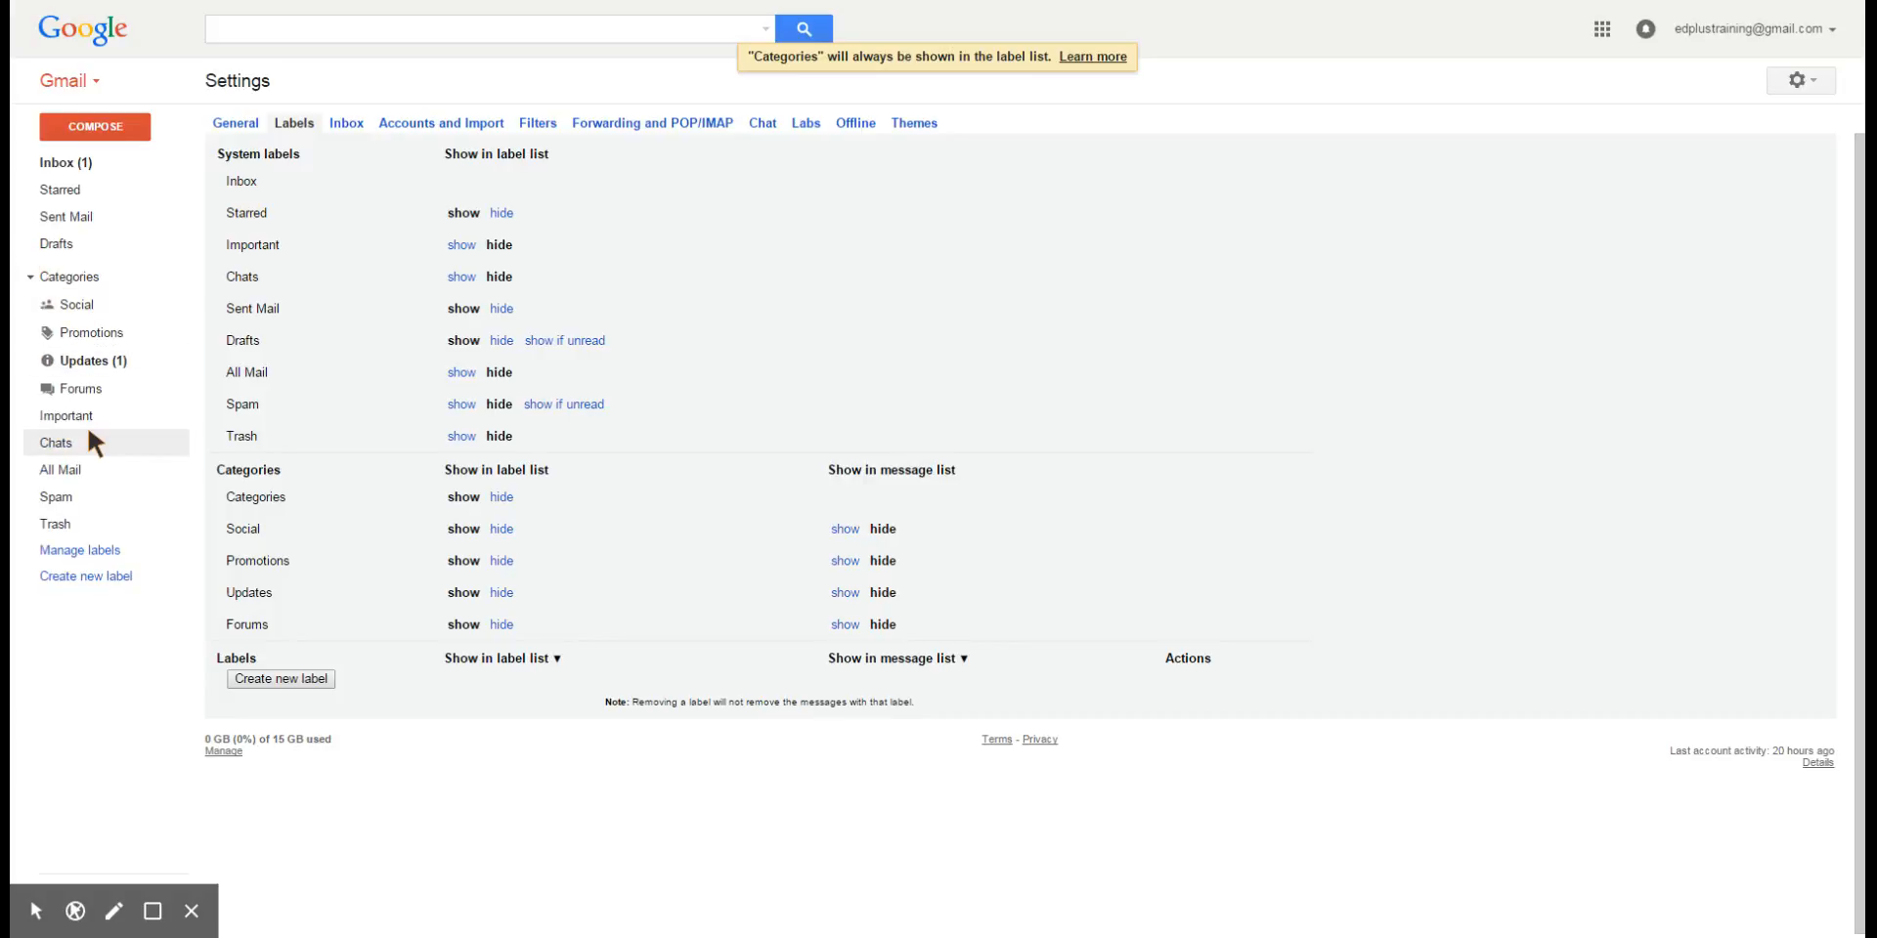
{"action": "left_click", "coordinate": [30, 277]}
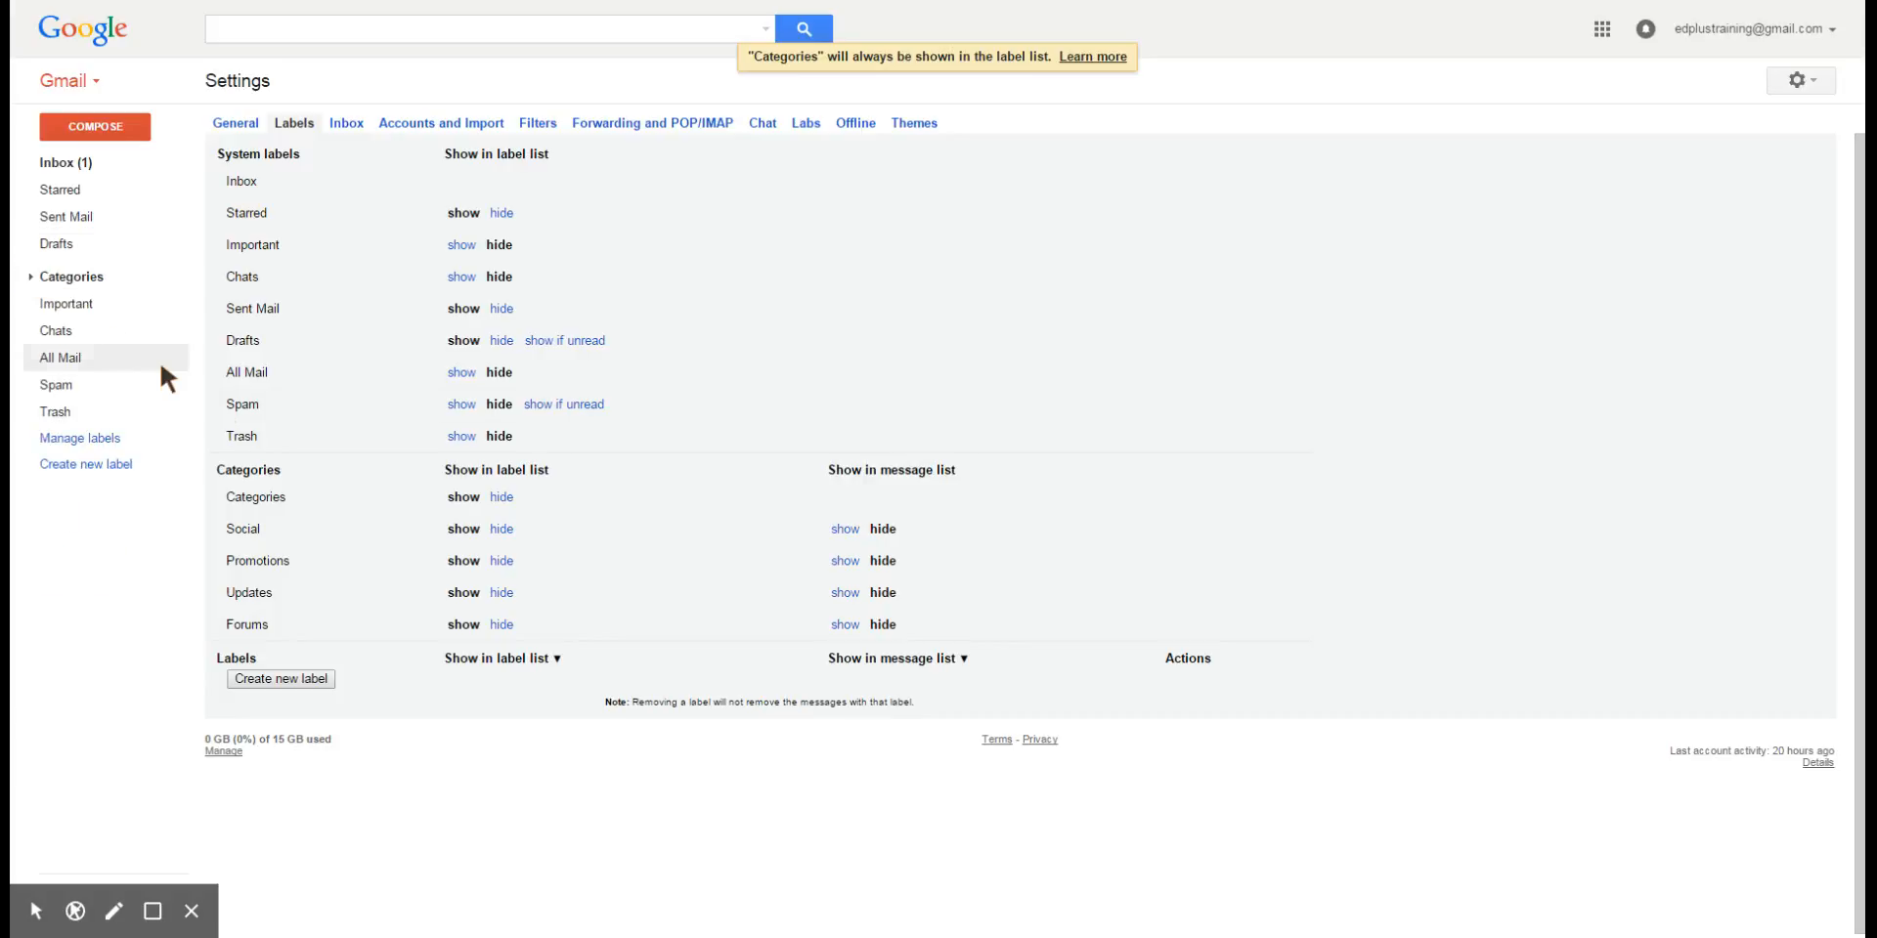
{"action": "left_click", "coordinate": [496, 494]}
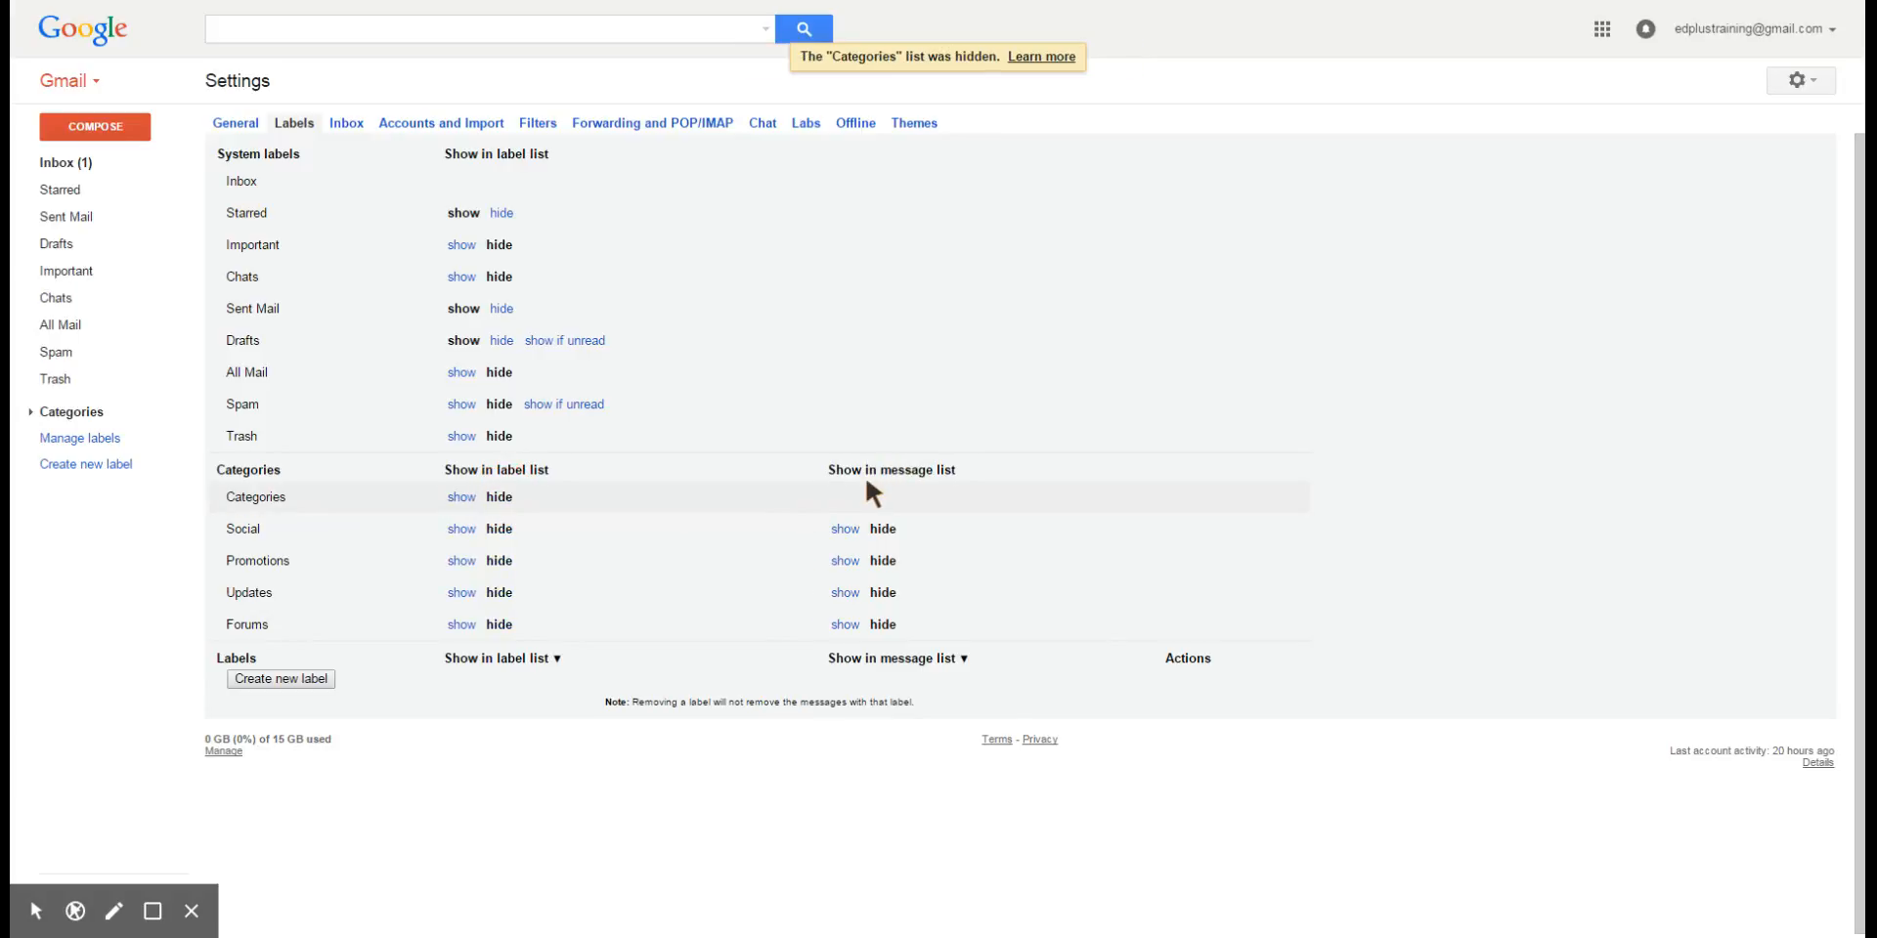
Step: Create a new top-level label named "Video Comments" without nesting it under another label
{"action": "left_click", "coordinate": [308, 675]}
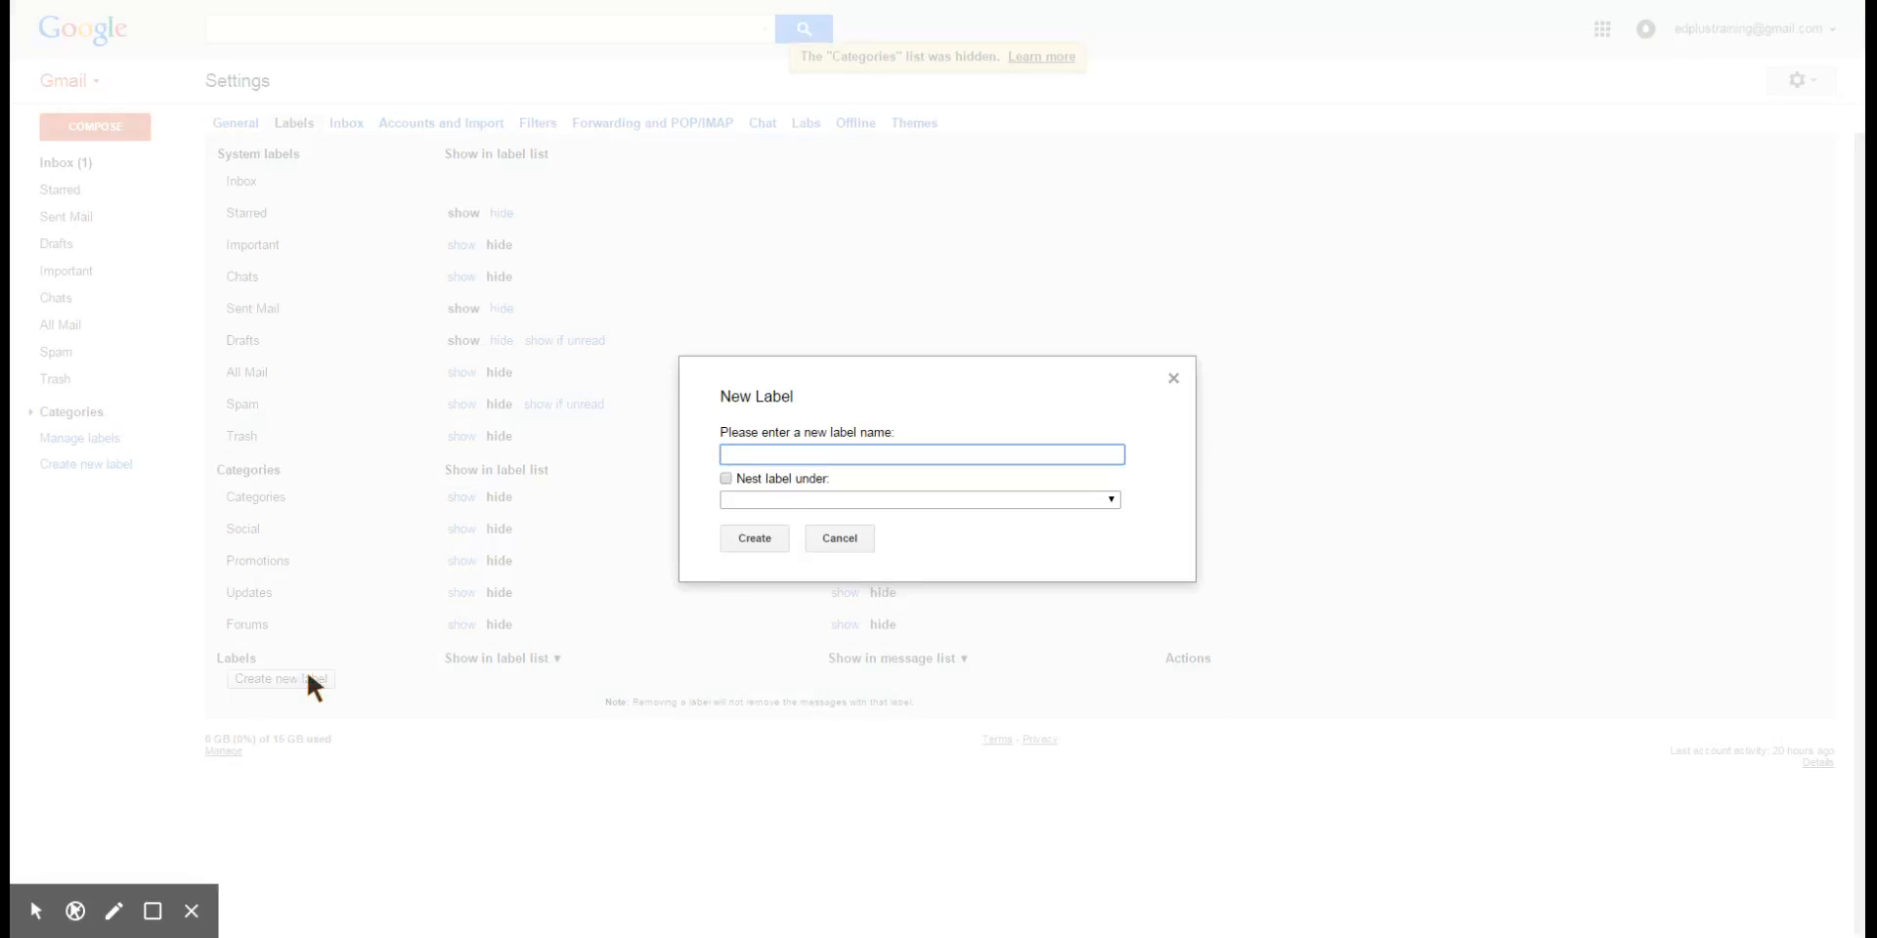
{"action": "type", "text": "Video Comments"}
{"action": "left_click", "coordinate": [760, 497]}
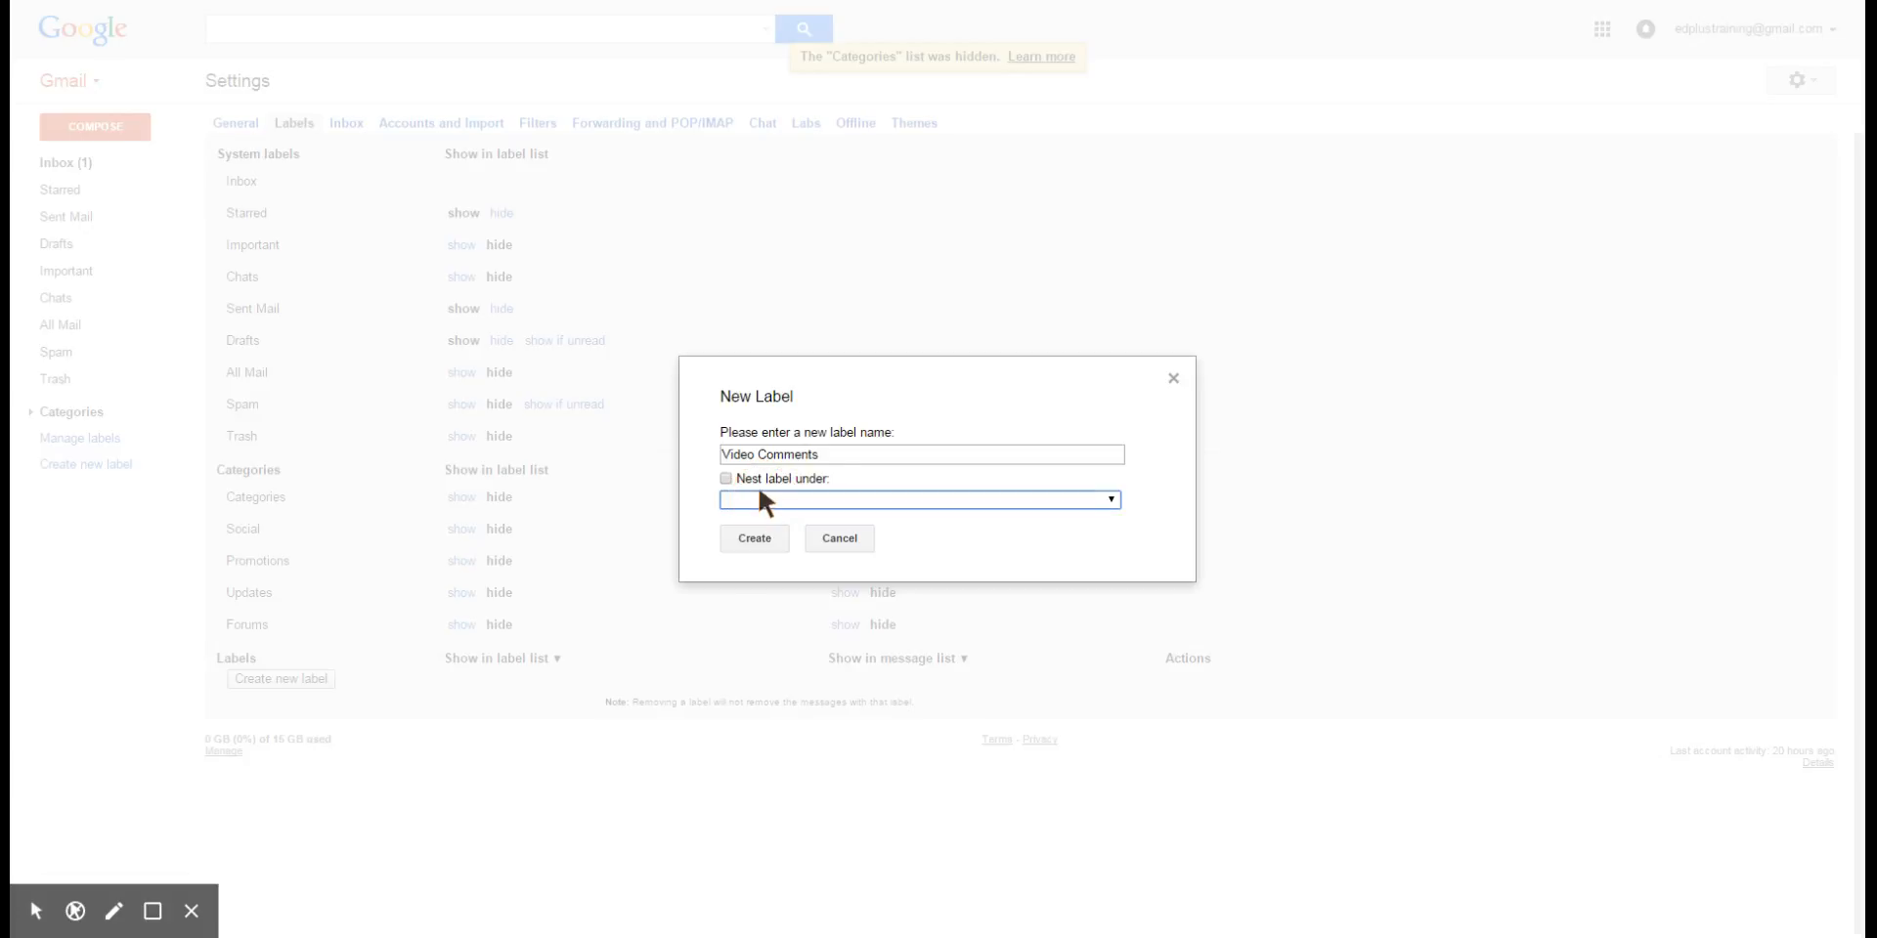
{"action": "left_click", "coordinate": [725, 479]}
{"action": "left_click", "coordinate": [726, 478]}
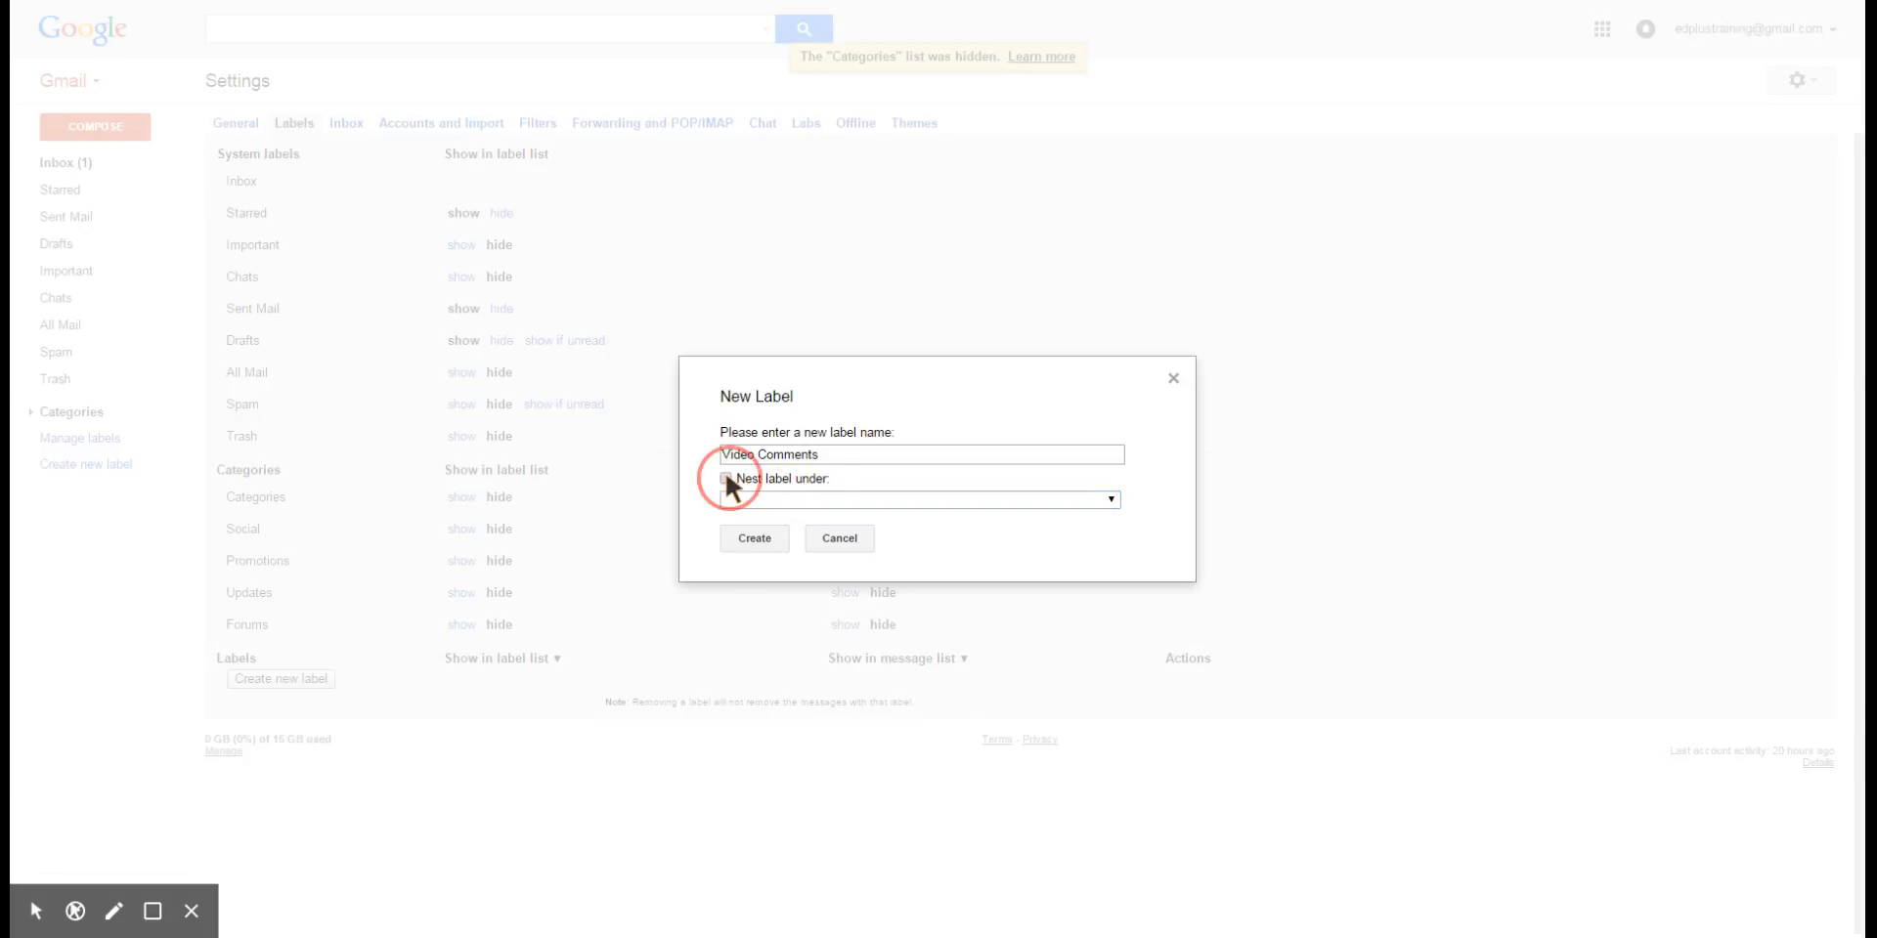
{"action": "left_click", "coordinate": [808, 498]}
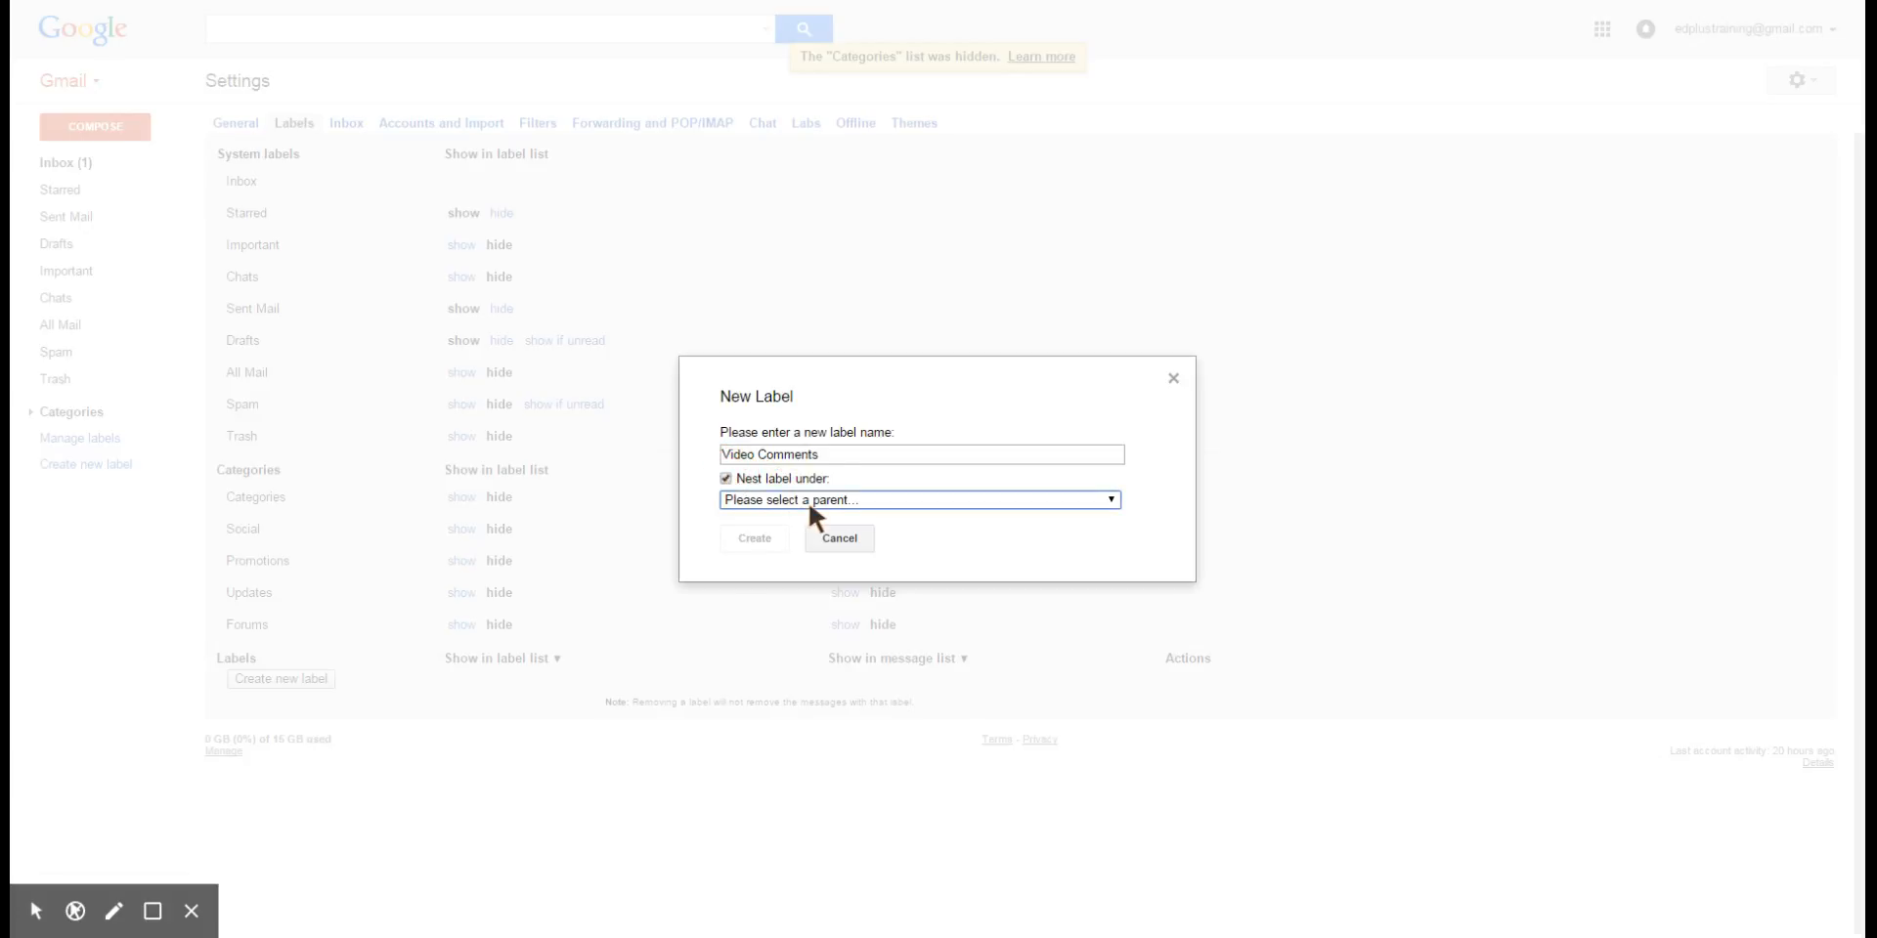
{"action": "left_click", "coordinate": [725, 478]}
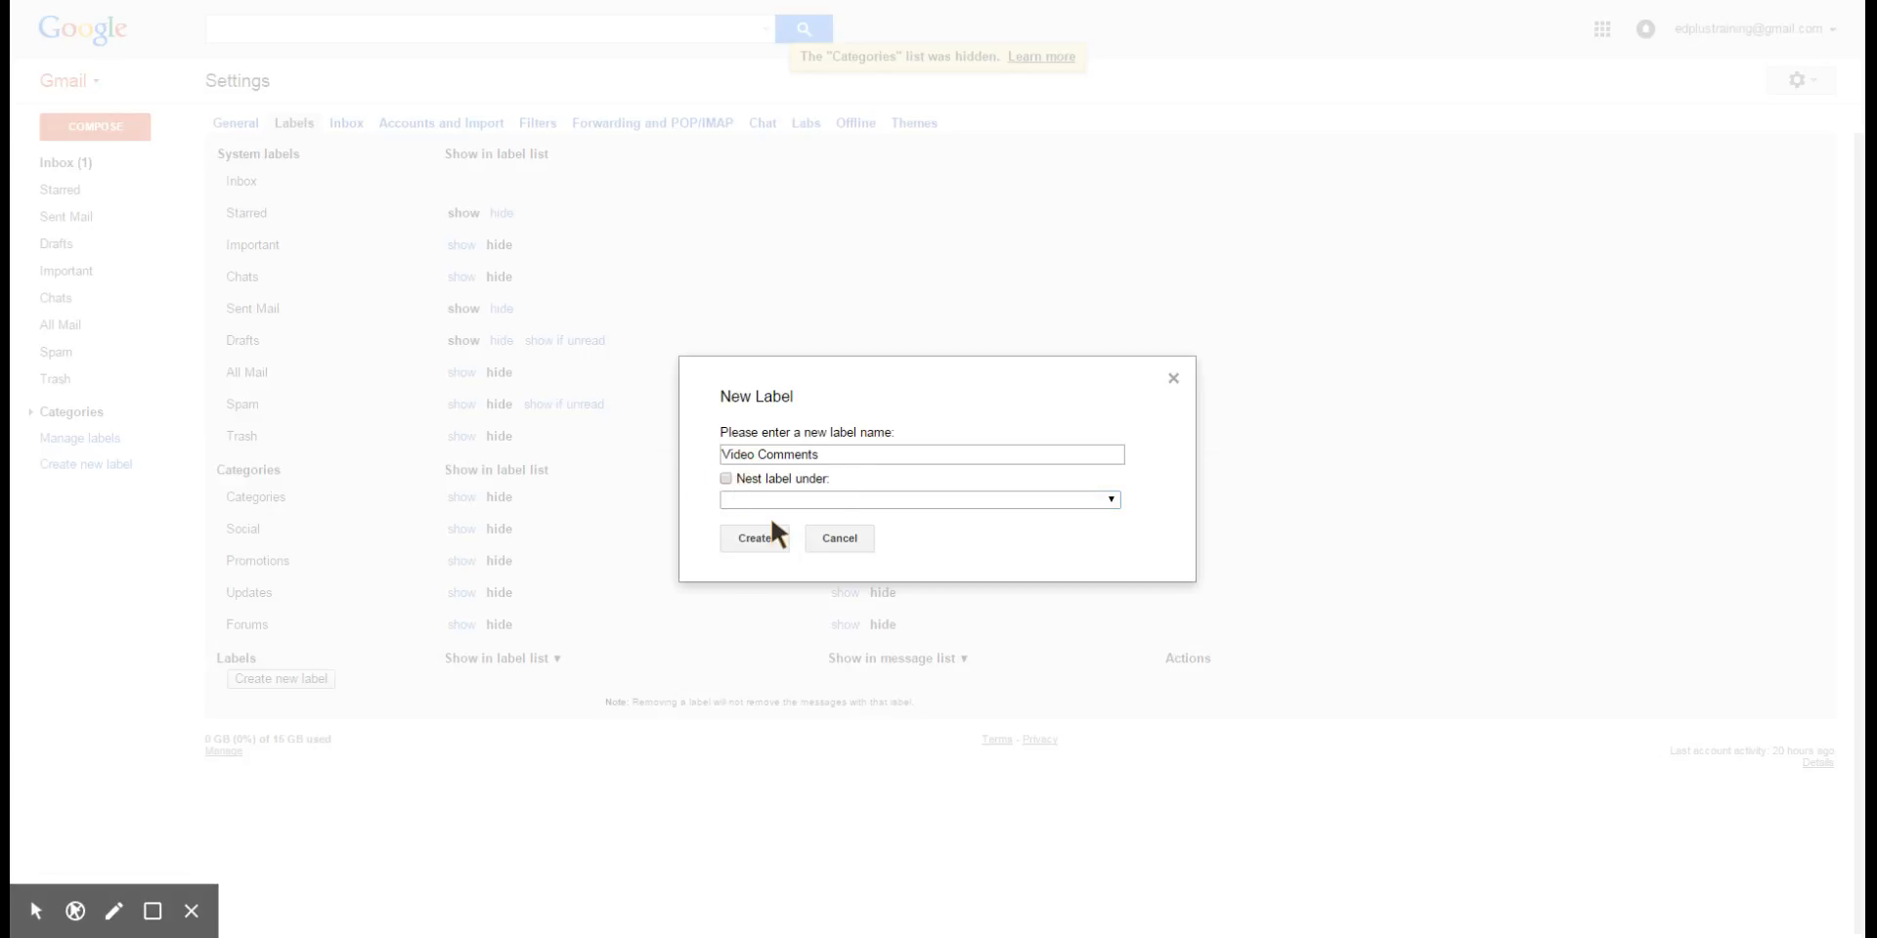
{"action": "left_click", "coordinate": [754, 539]}
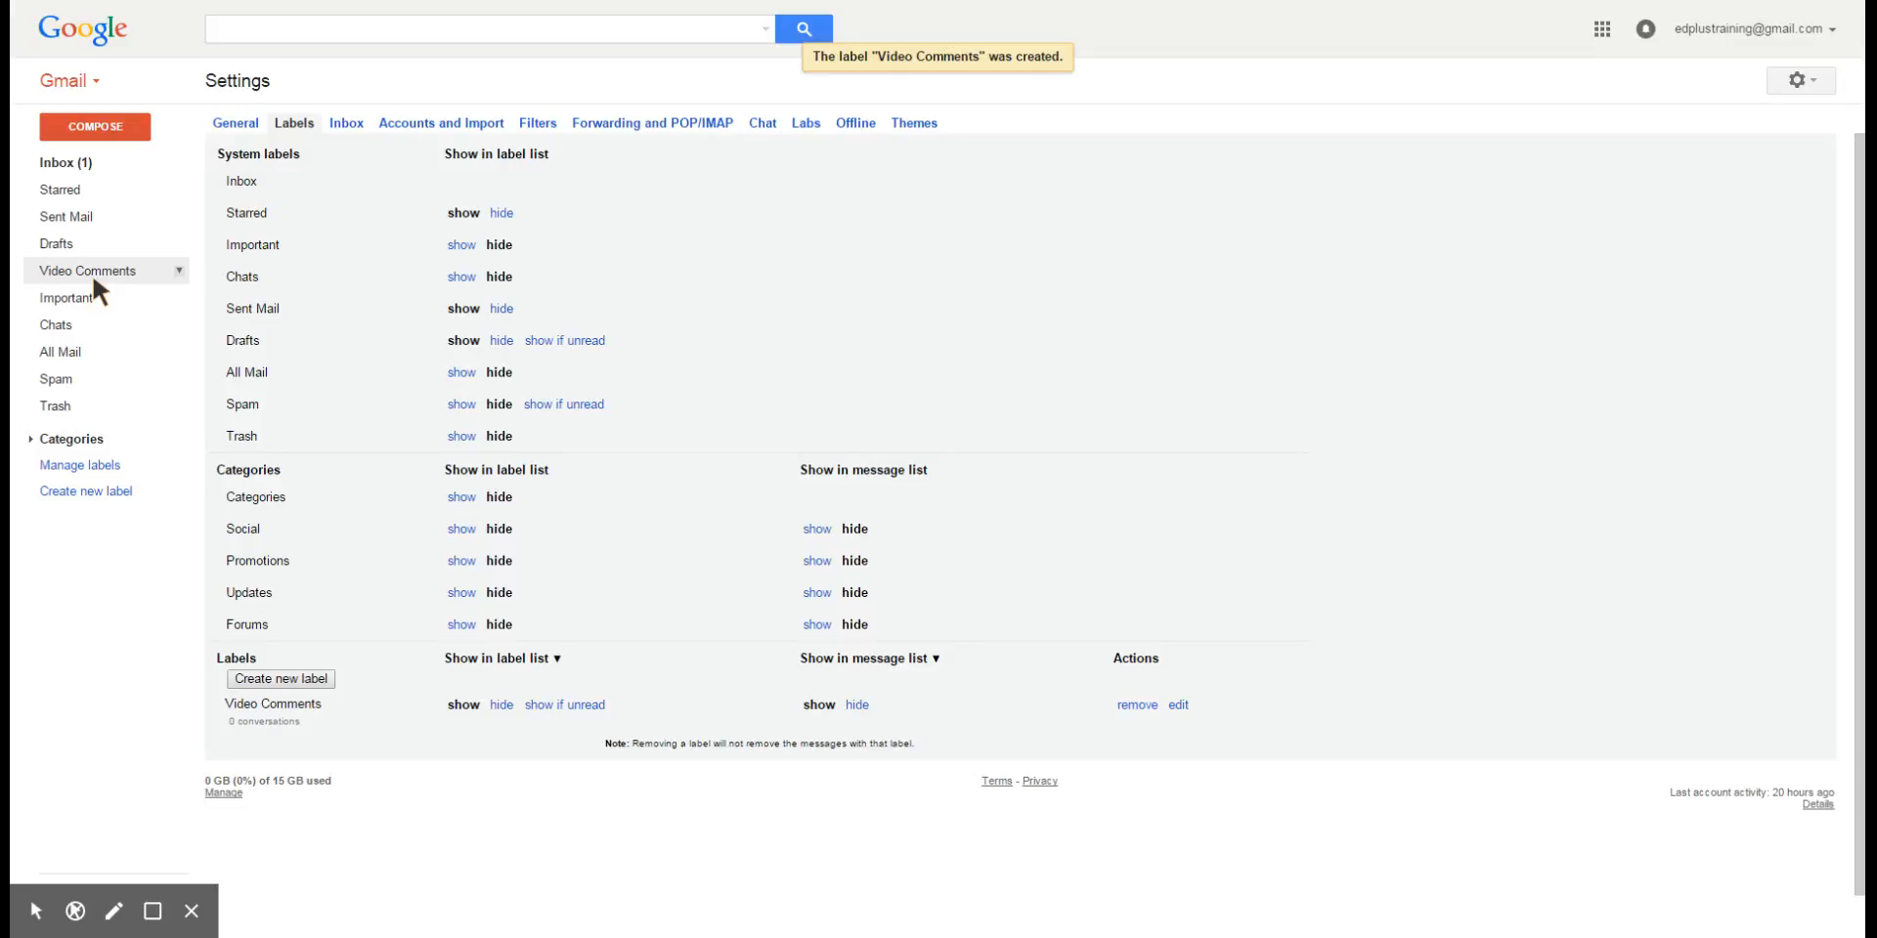
Step: Create a label named "Positive Video Comments" nested under the "Video Comments" label
{"action": "left_click", "coordinate": [308, 683]}
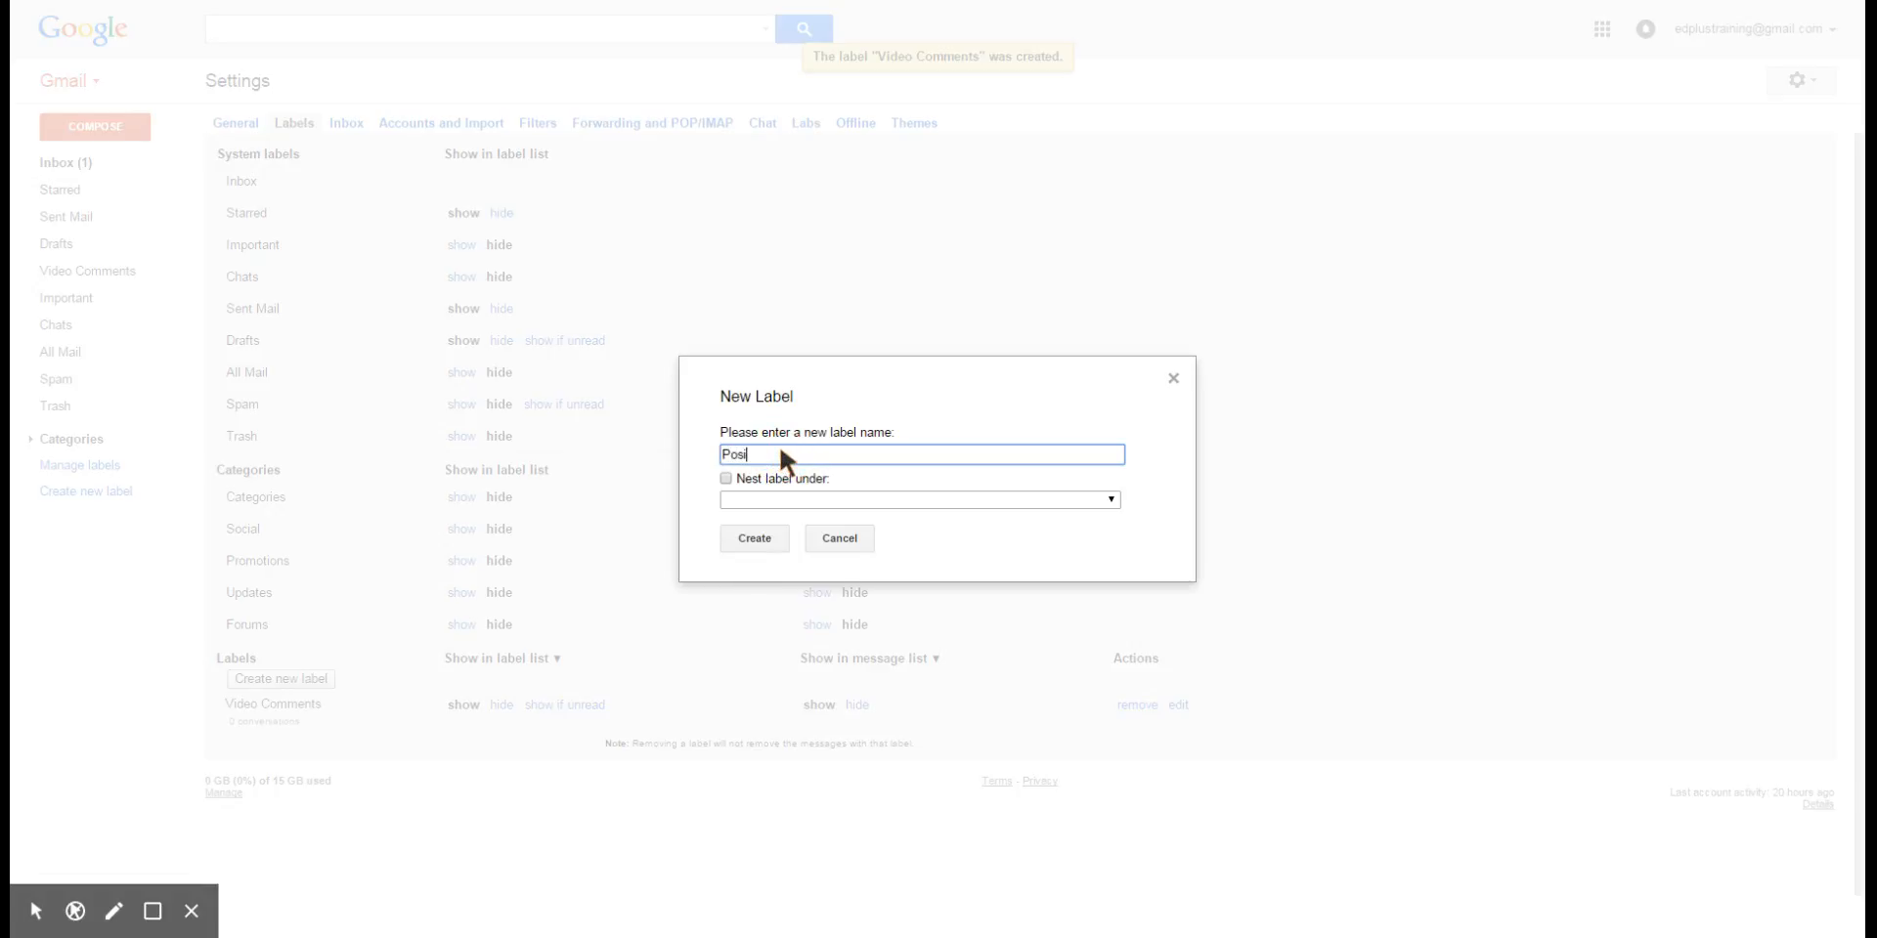
{"action": "type", "text": "Positive Video Comments"}
{"action": "left_click", "coordinate": [751, 479]}
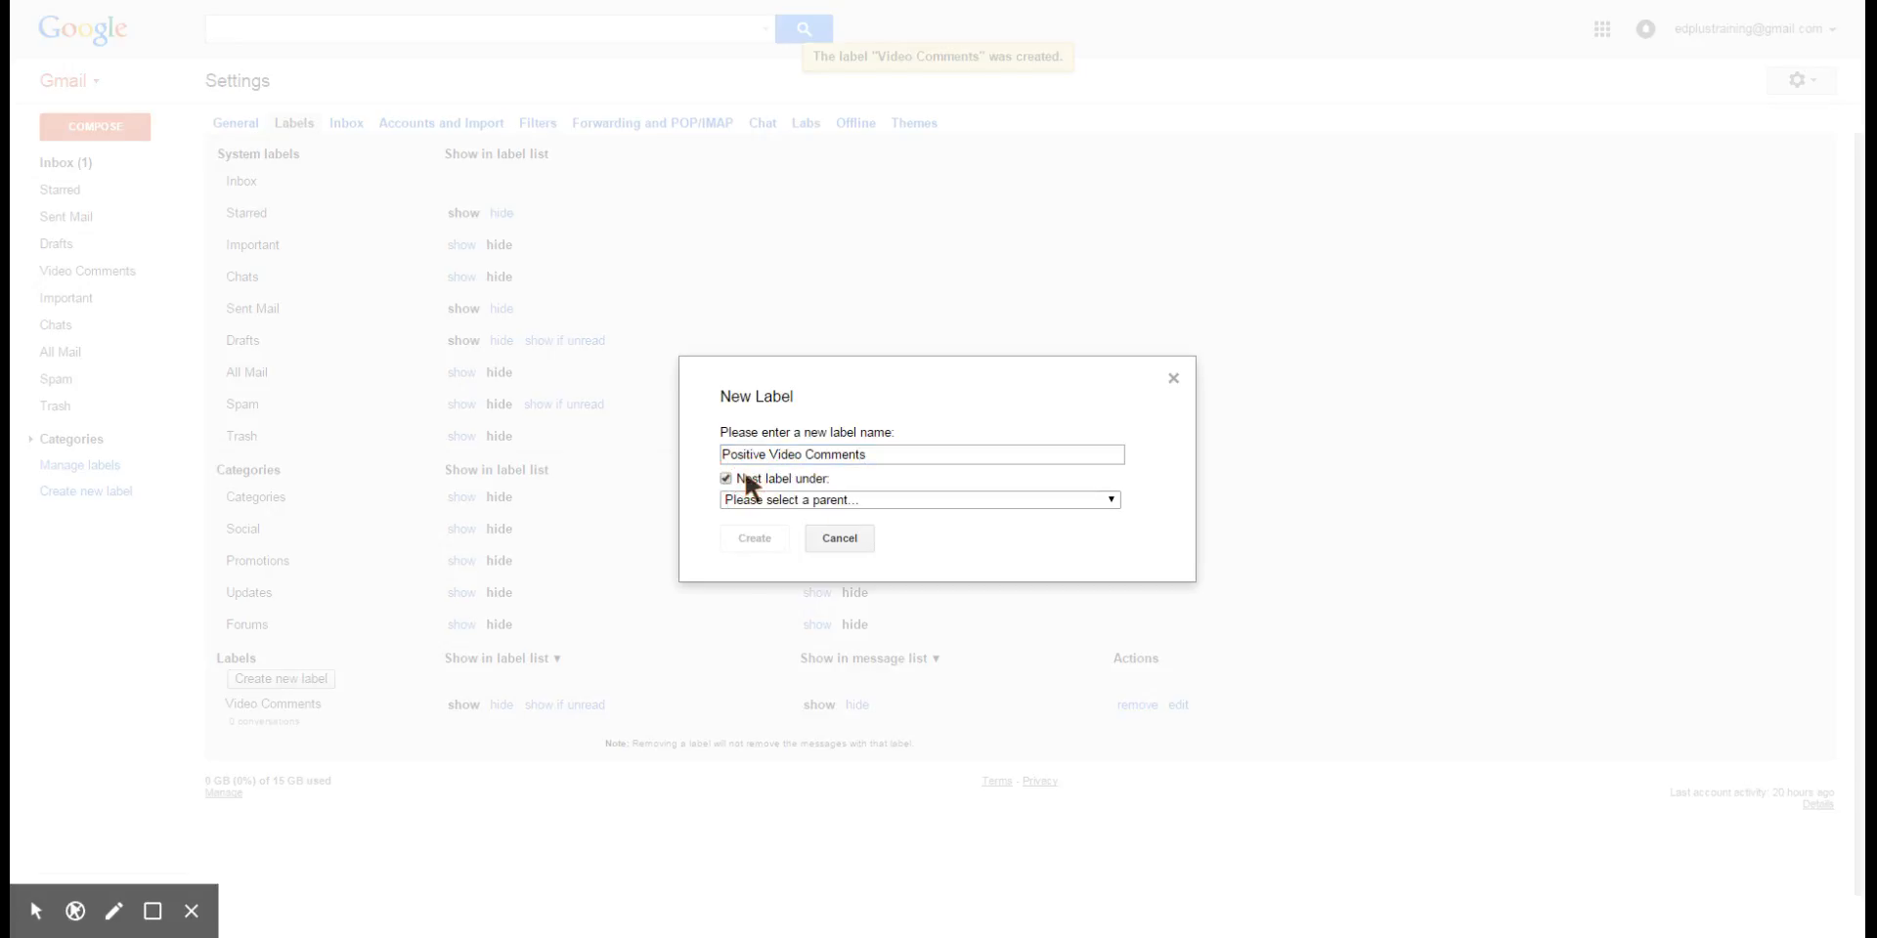
{"action": "left_click", "coordinate": [806, 500]}
{"action": "left_click", "coordinate": [806, 519]}
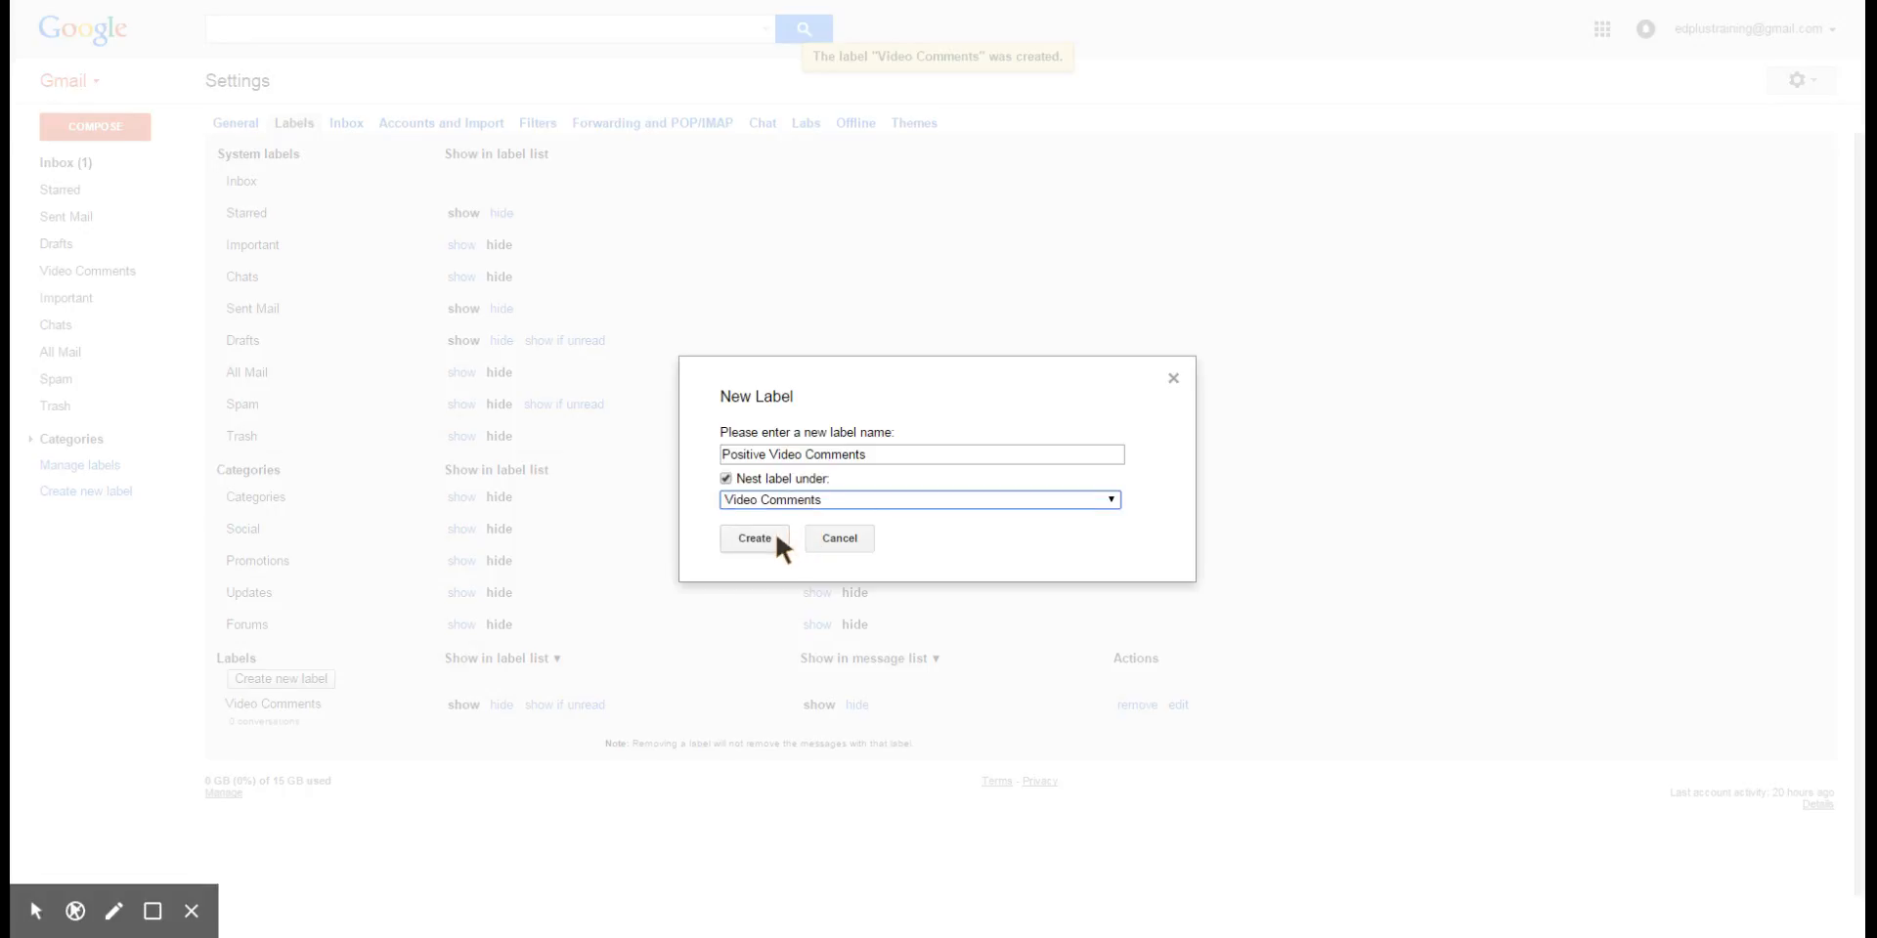
{"action": "left_click", "coordinate": [769, 537]}
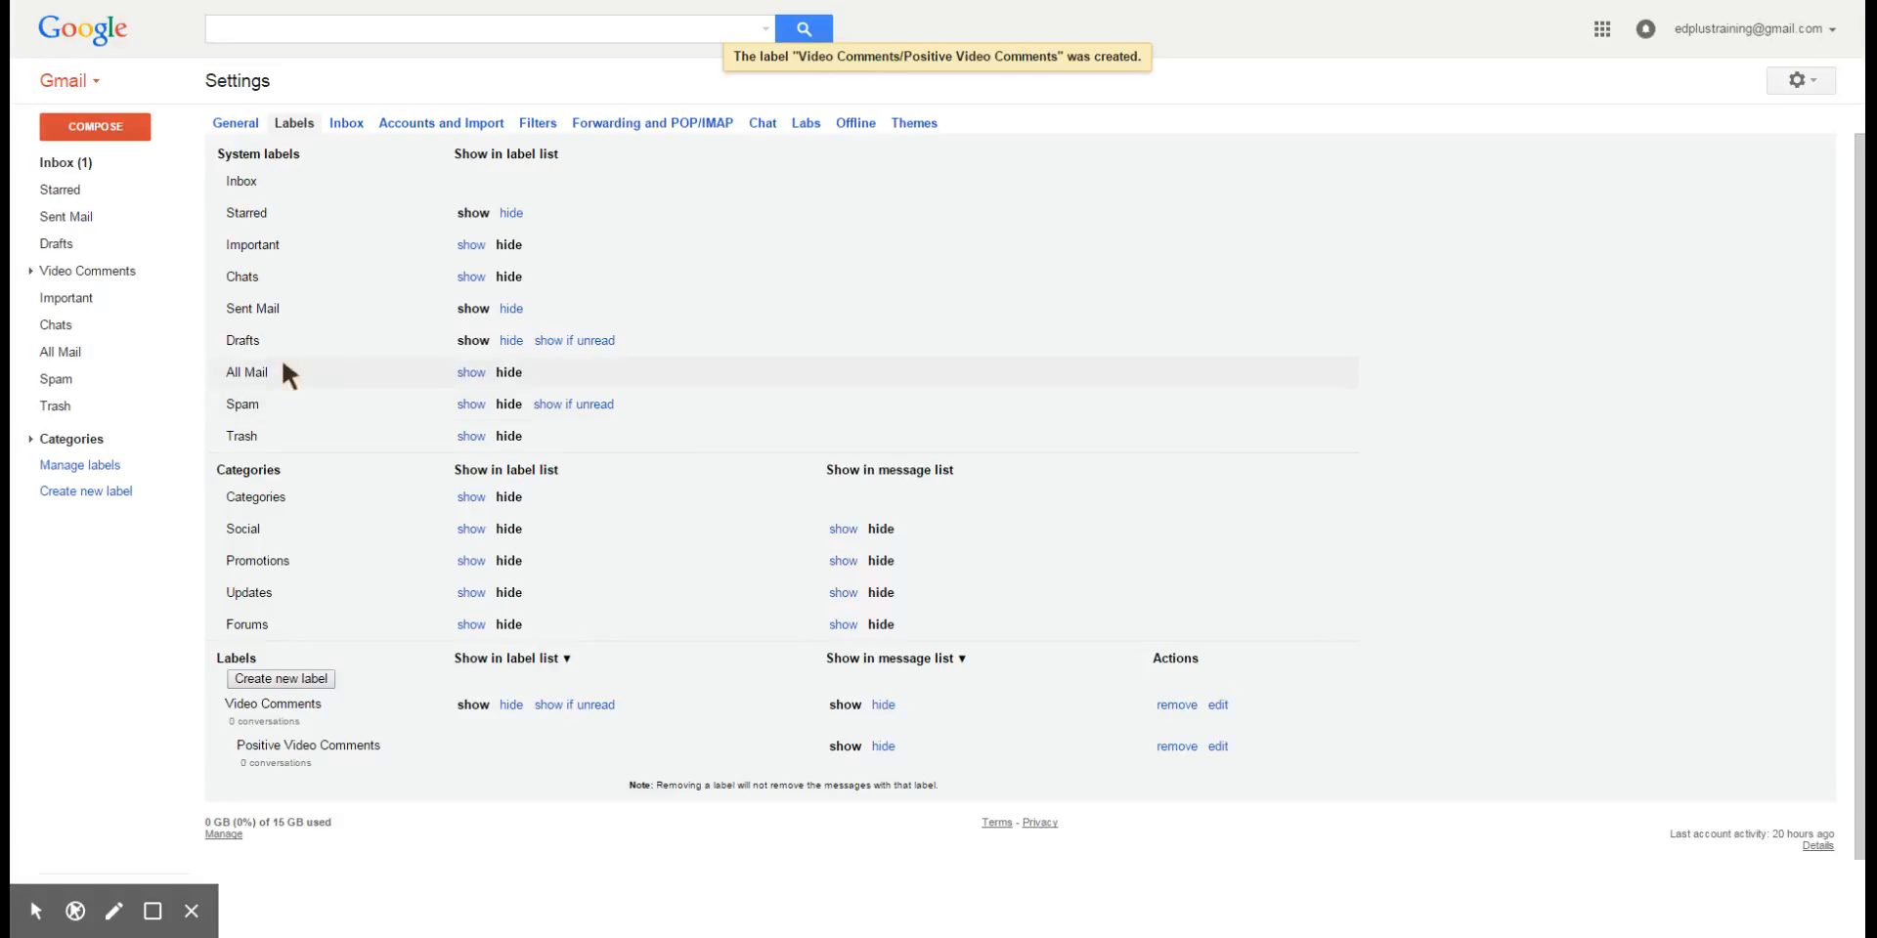
Step: Expand the "Video Comments" label to view its nested label, and collapse it again
{"action": "left_click", "coordinate": [27, 270]}
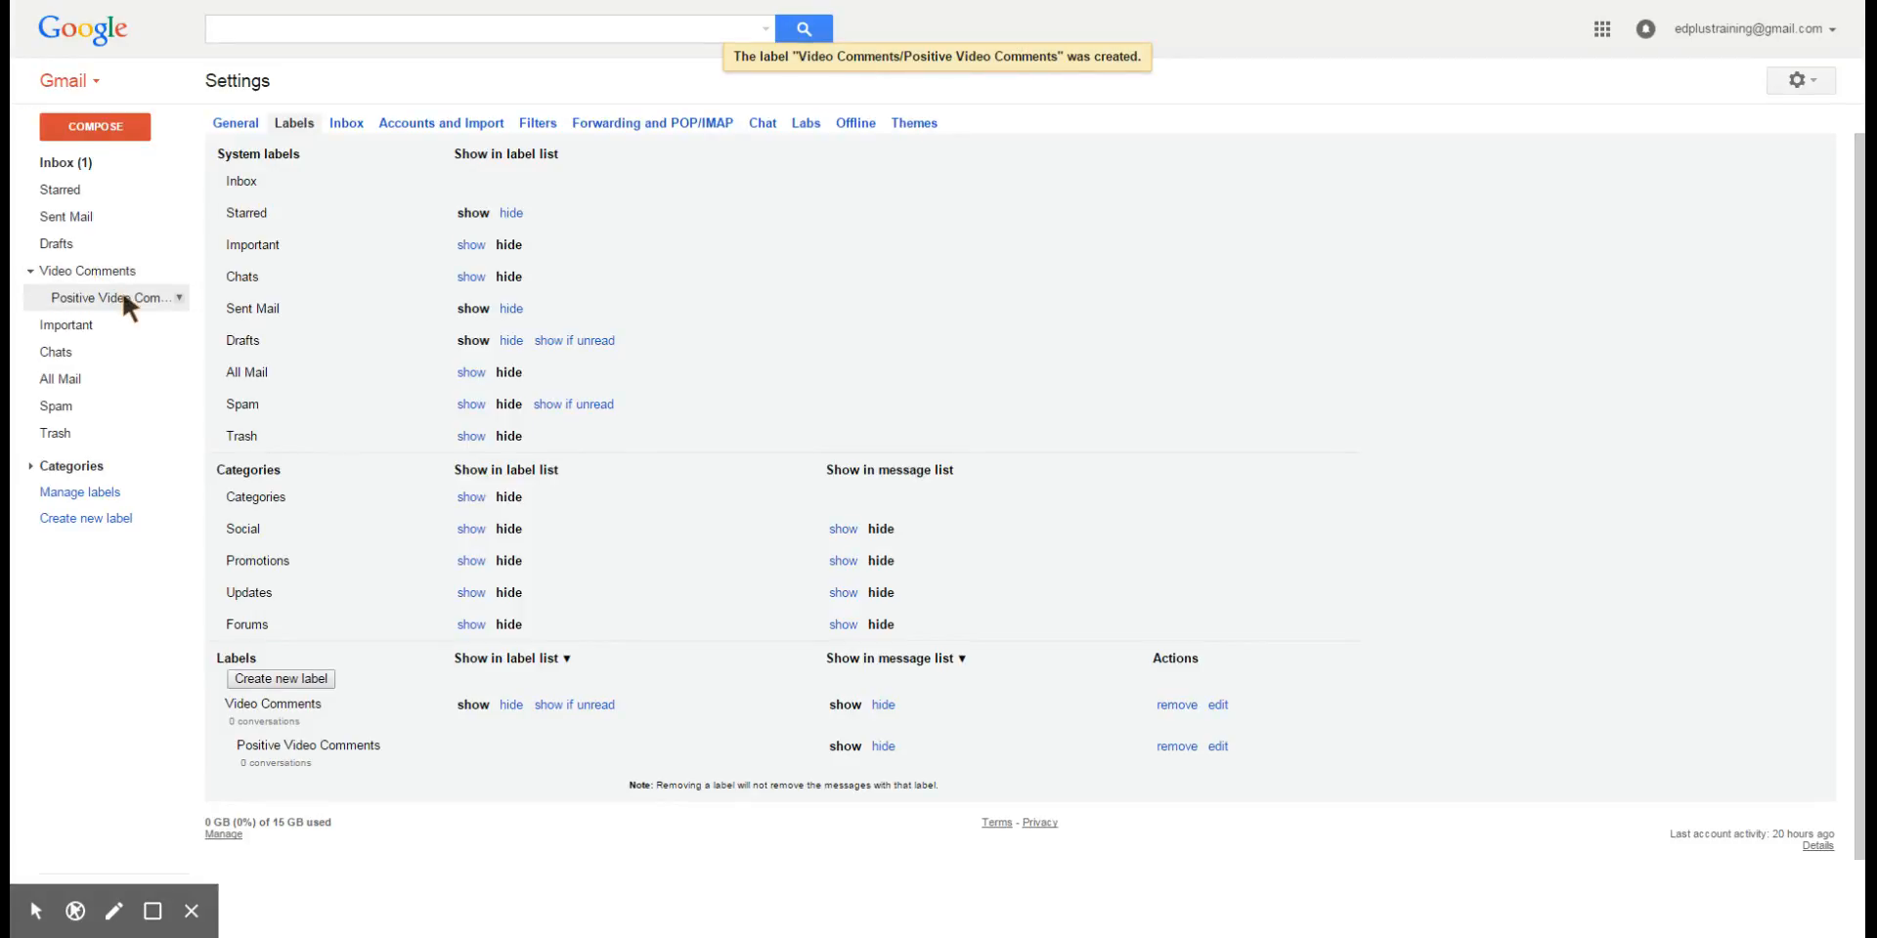
{"action": "left_click", "coordinate": [30, 272]}
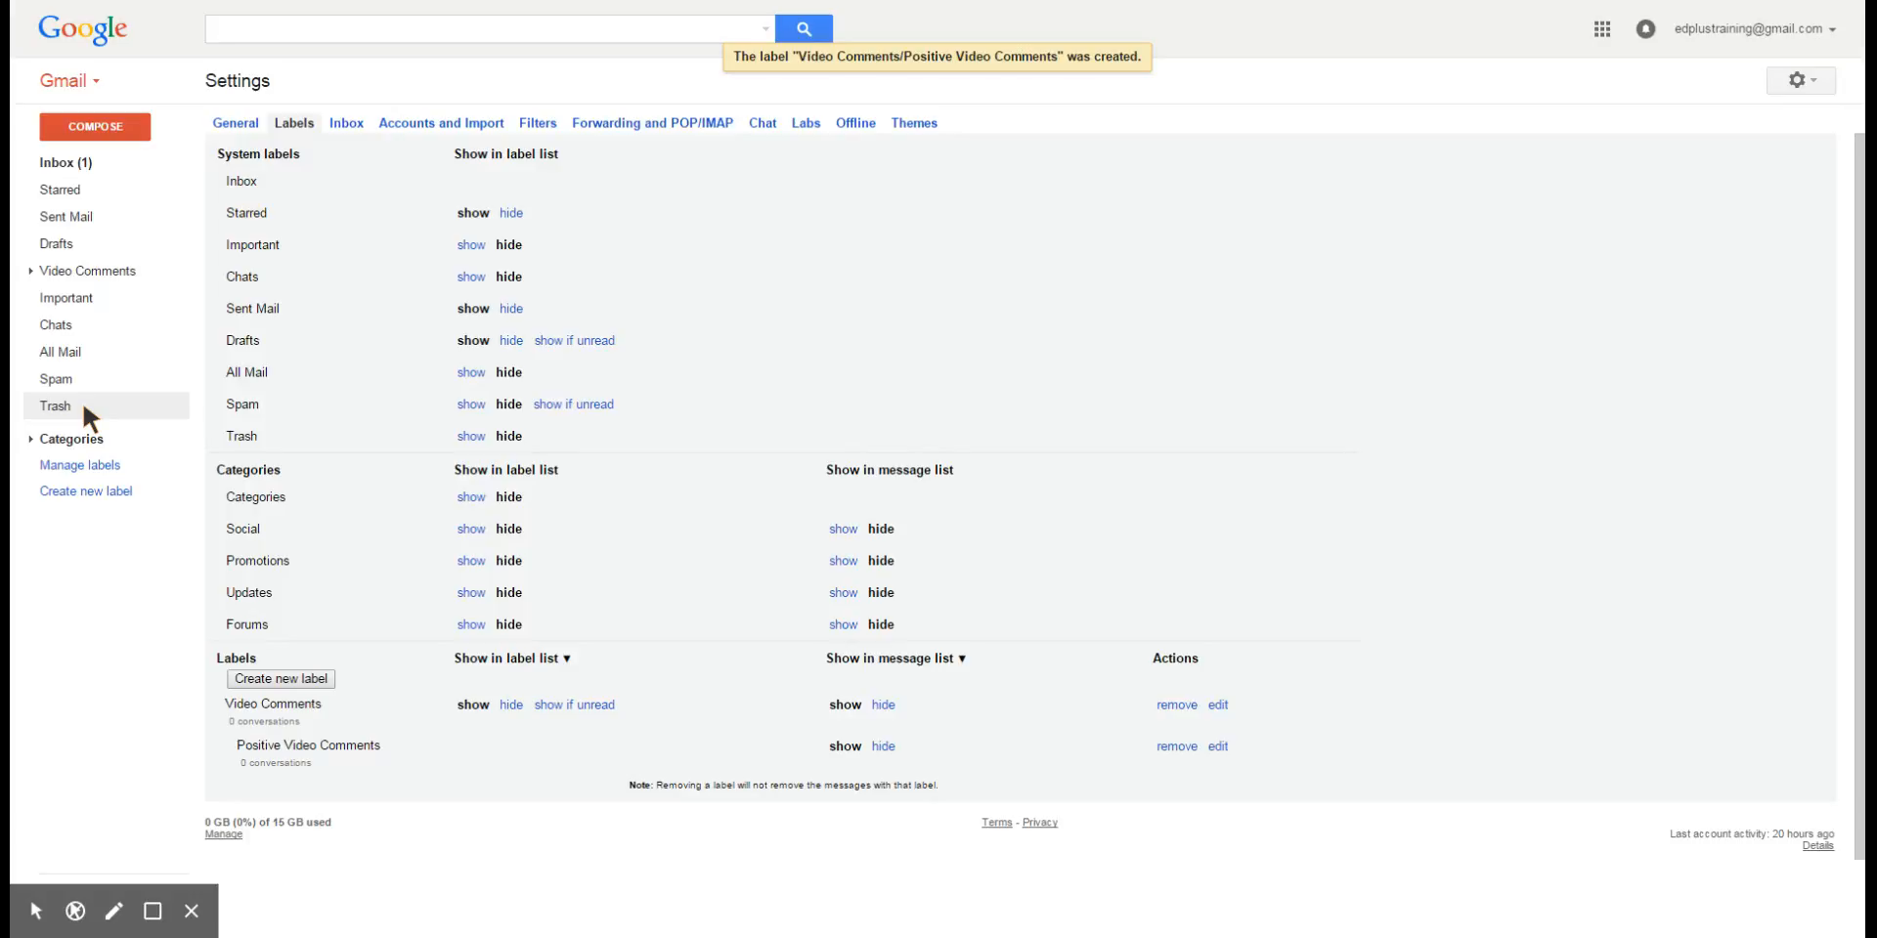
{"action": "left_click", "coordinate": [292, 22]}
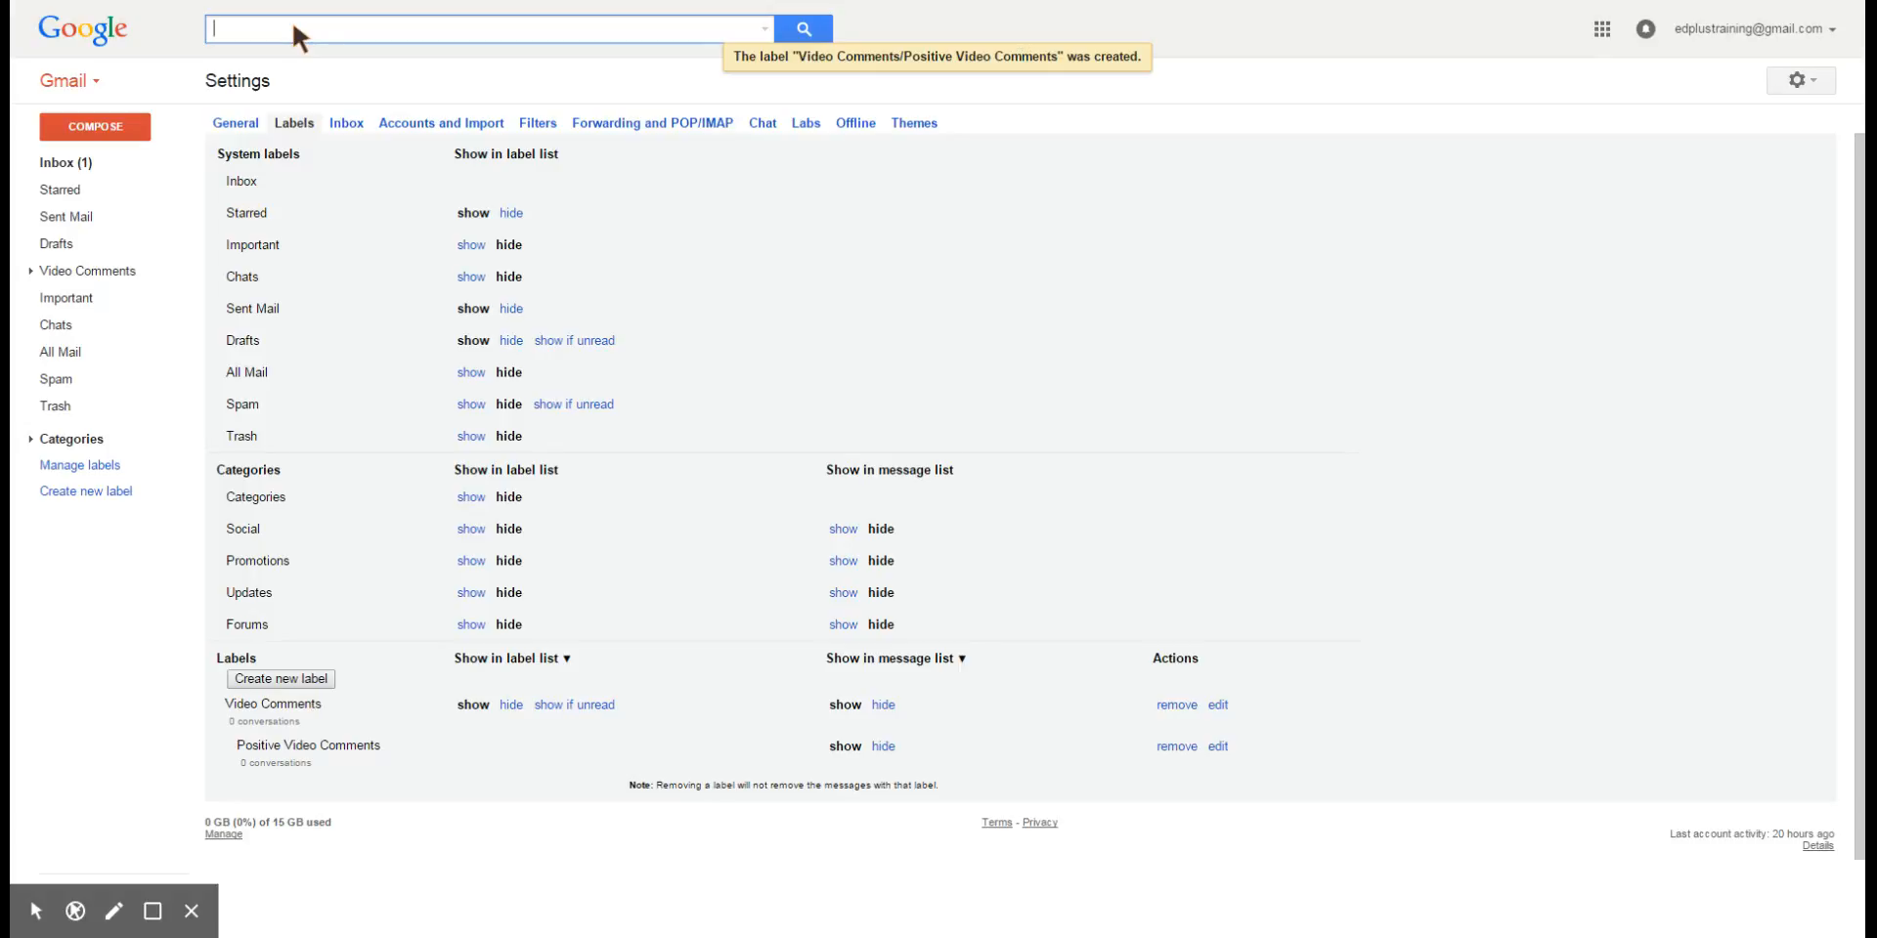
Step: Move the "get more out of your new Google Account" email from the inbox's Primary section to Updates
{"action": "left_click", "coordinate": [68, 163]}
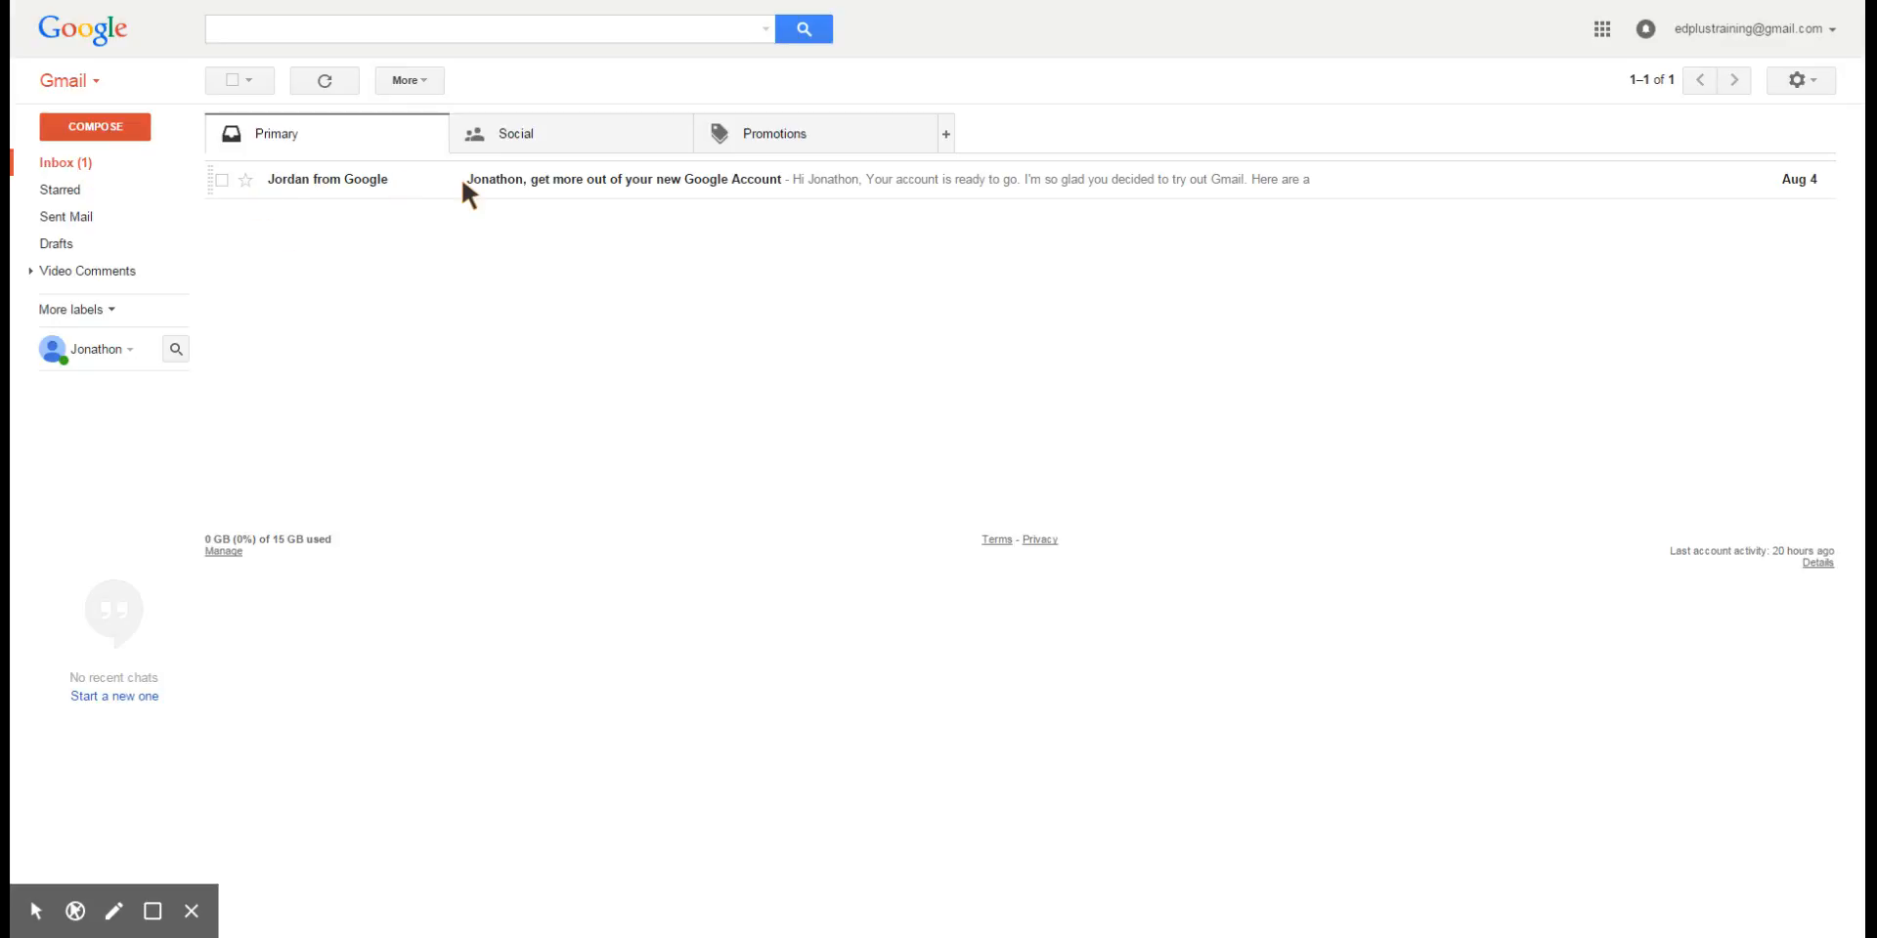
{"action": "left_click", "coordinate": [222, 179]}
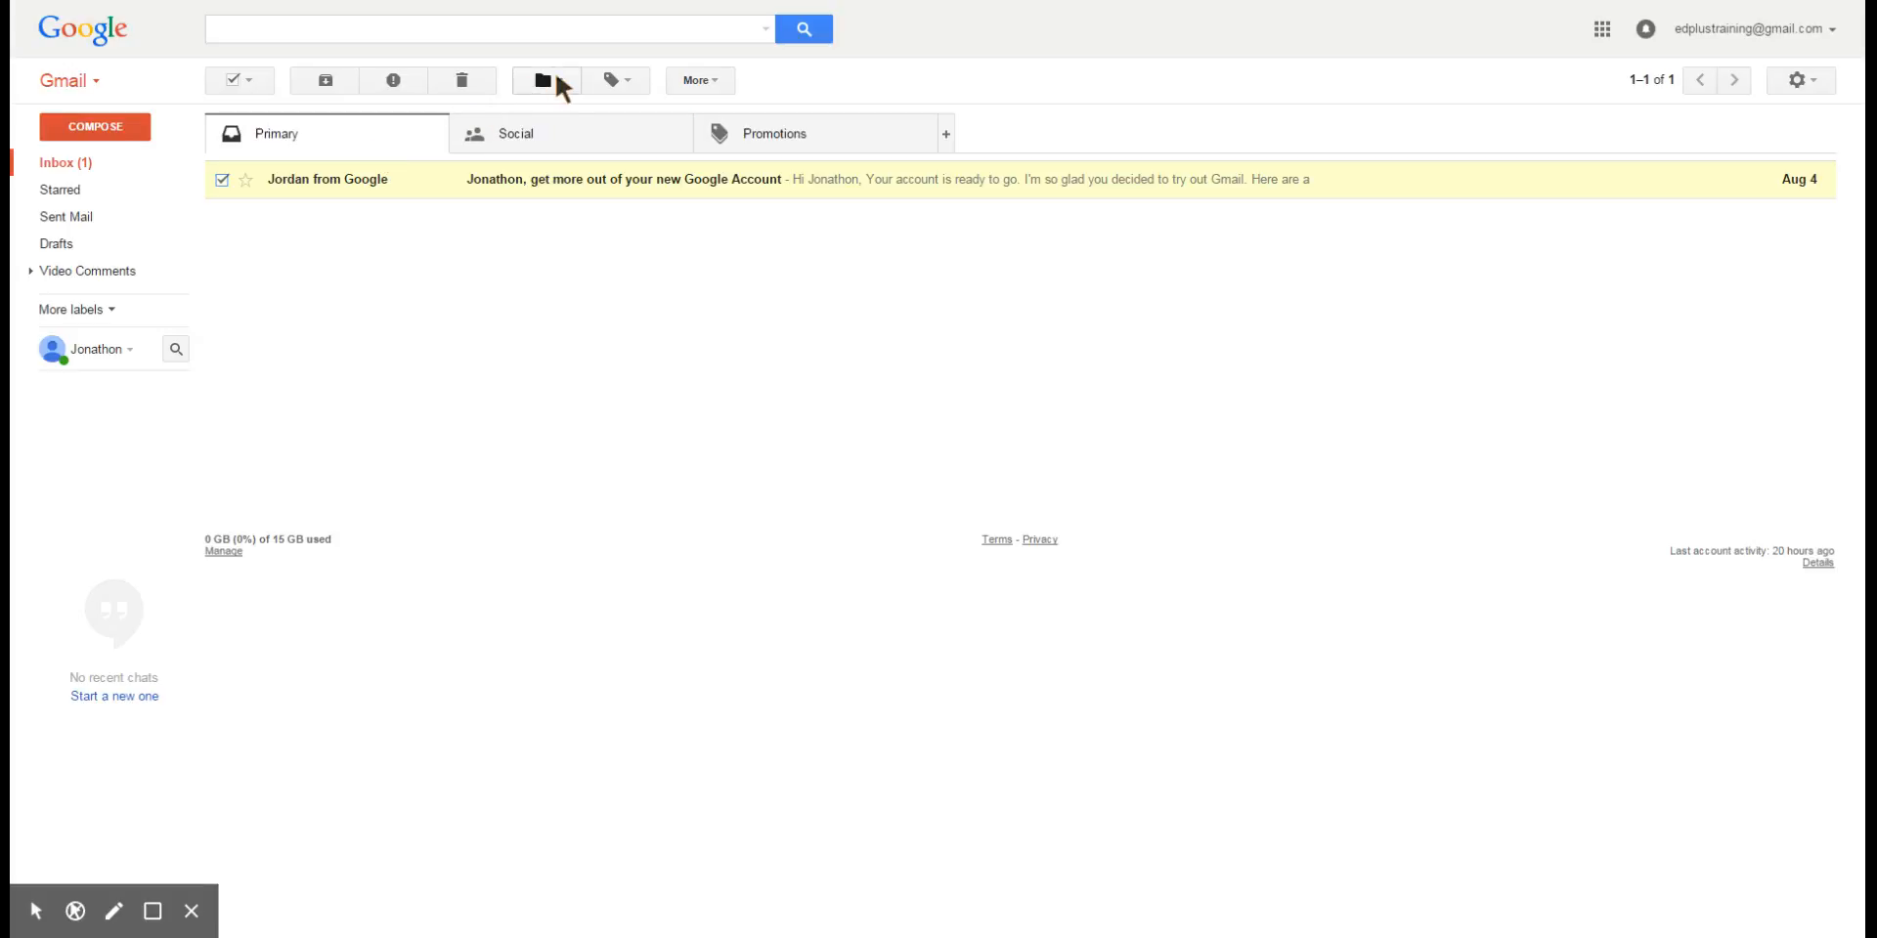
{"action": "left_click", "coordinate": [562, 87]}
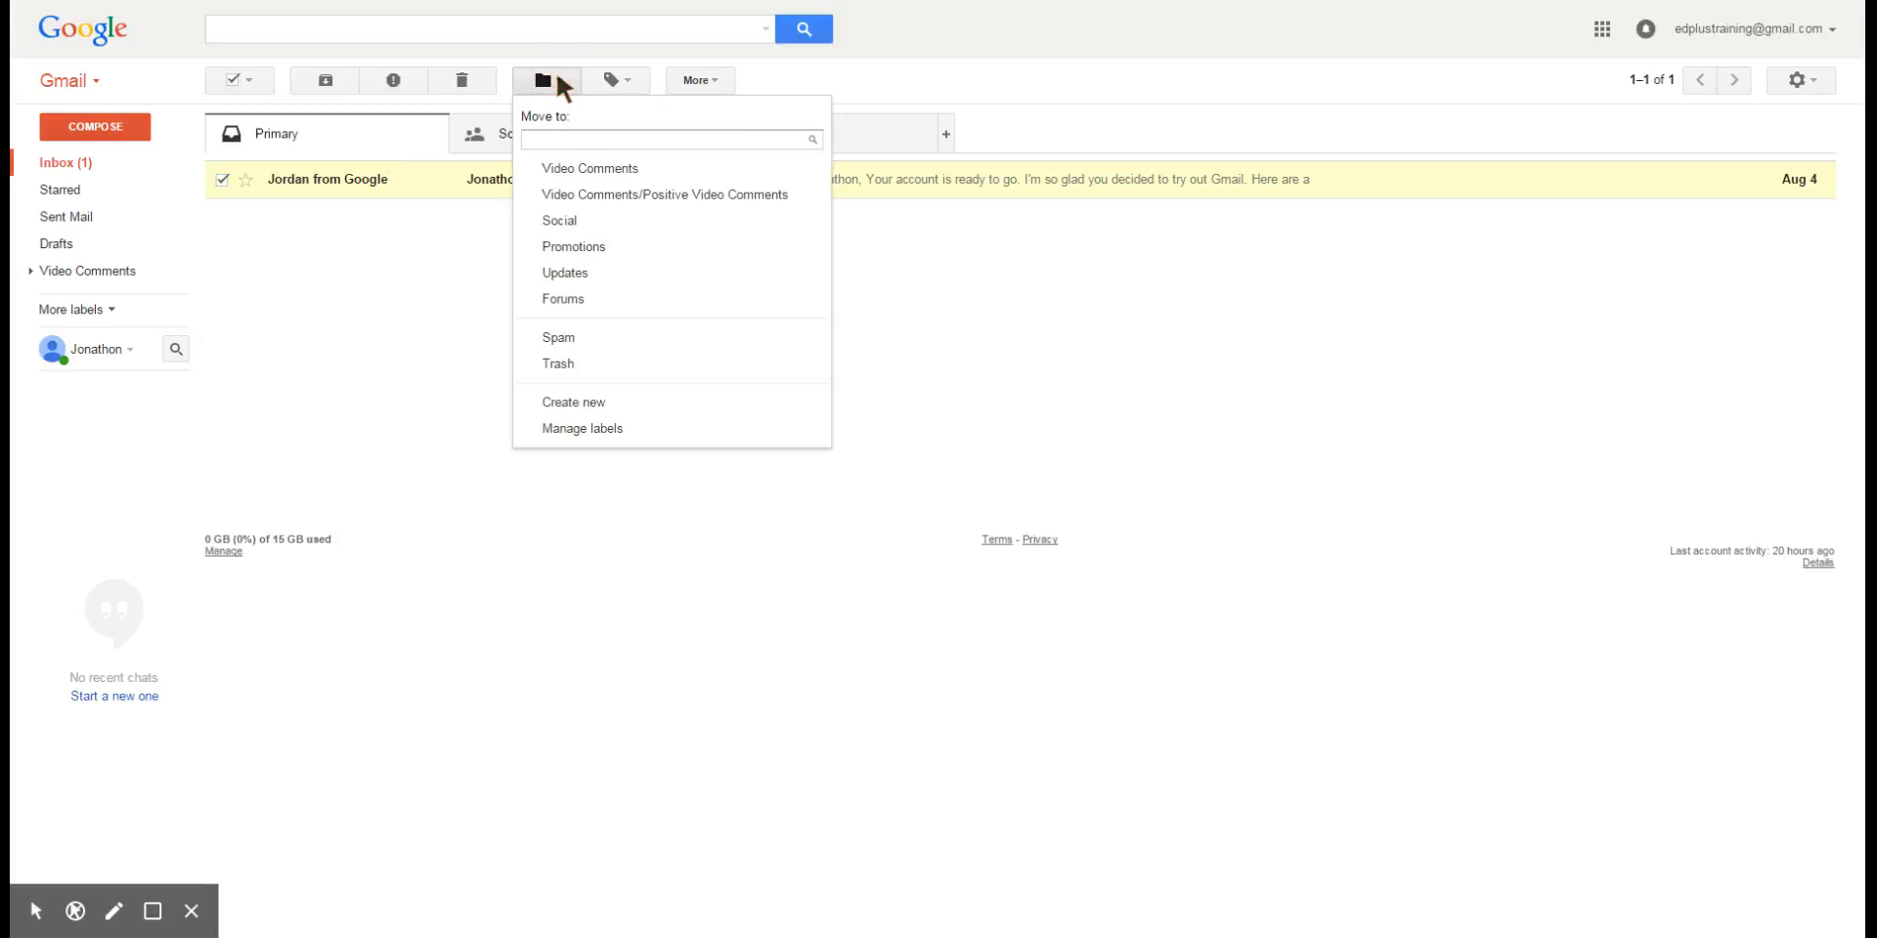
{"action": "left_click", "coordinate": [587, 273]}
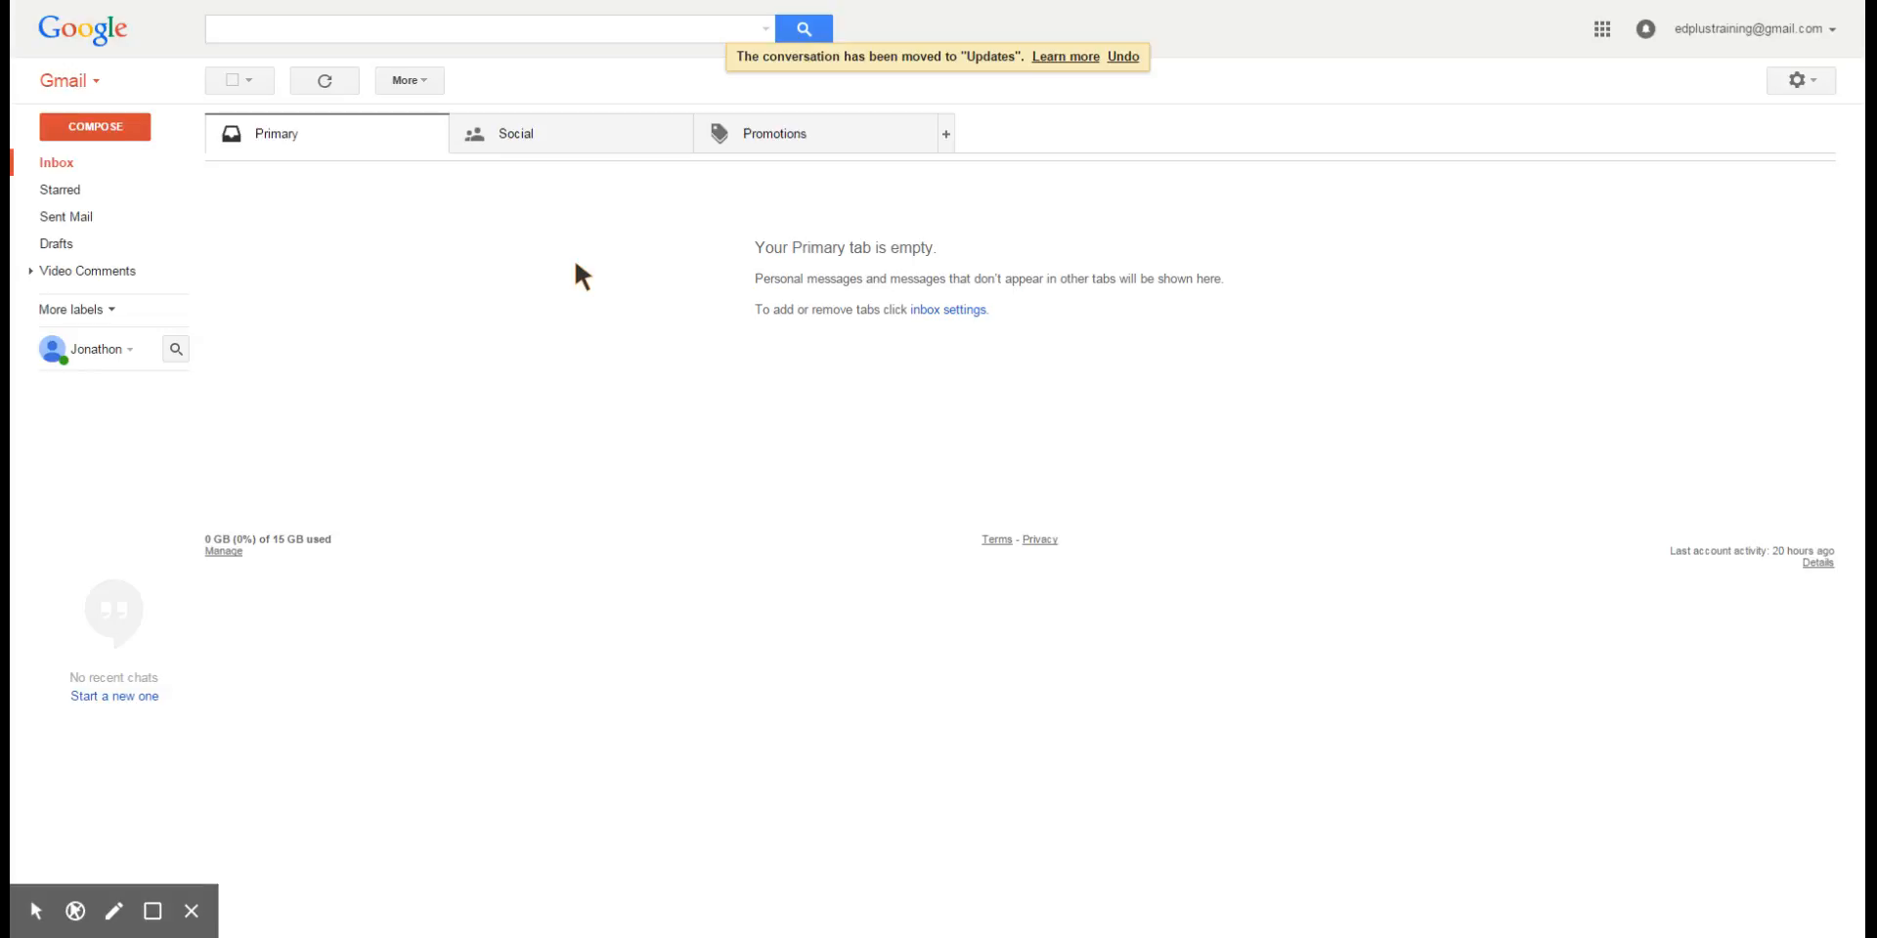
Step: Open the moved email from the Updates category to view it, and return to the category's message list
{"action": "left_click", "coordinate": [54, 308]}
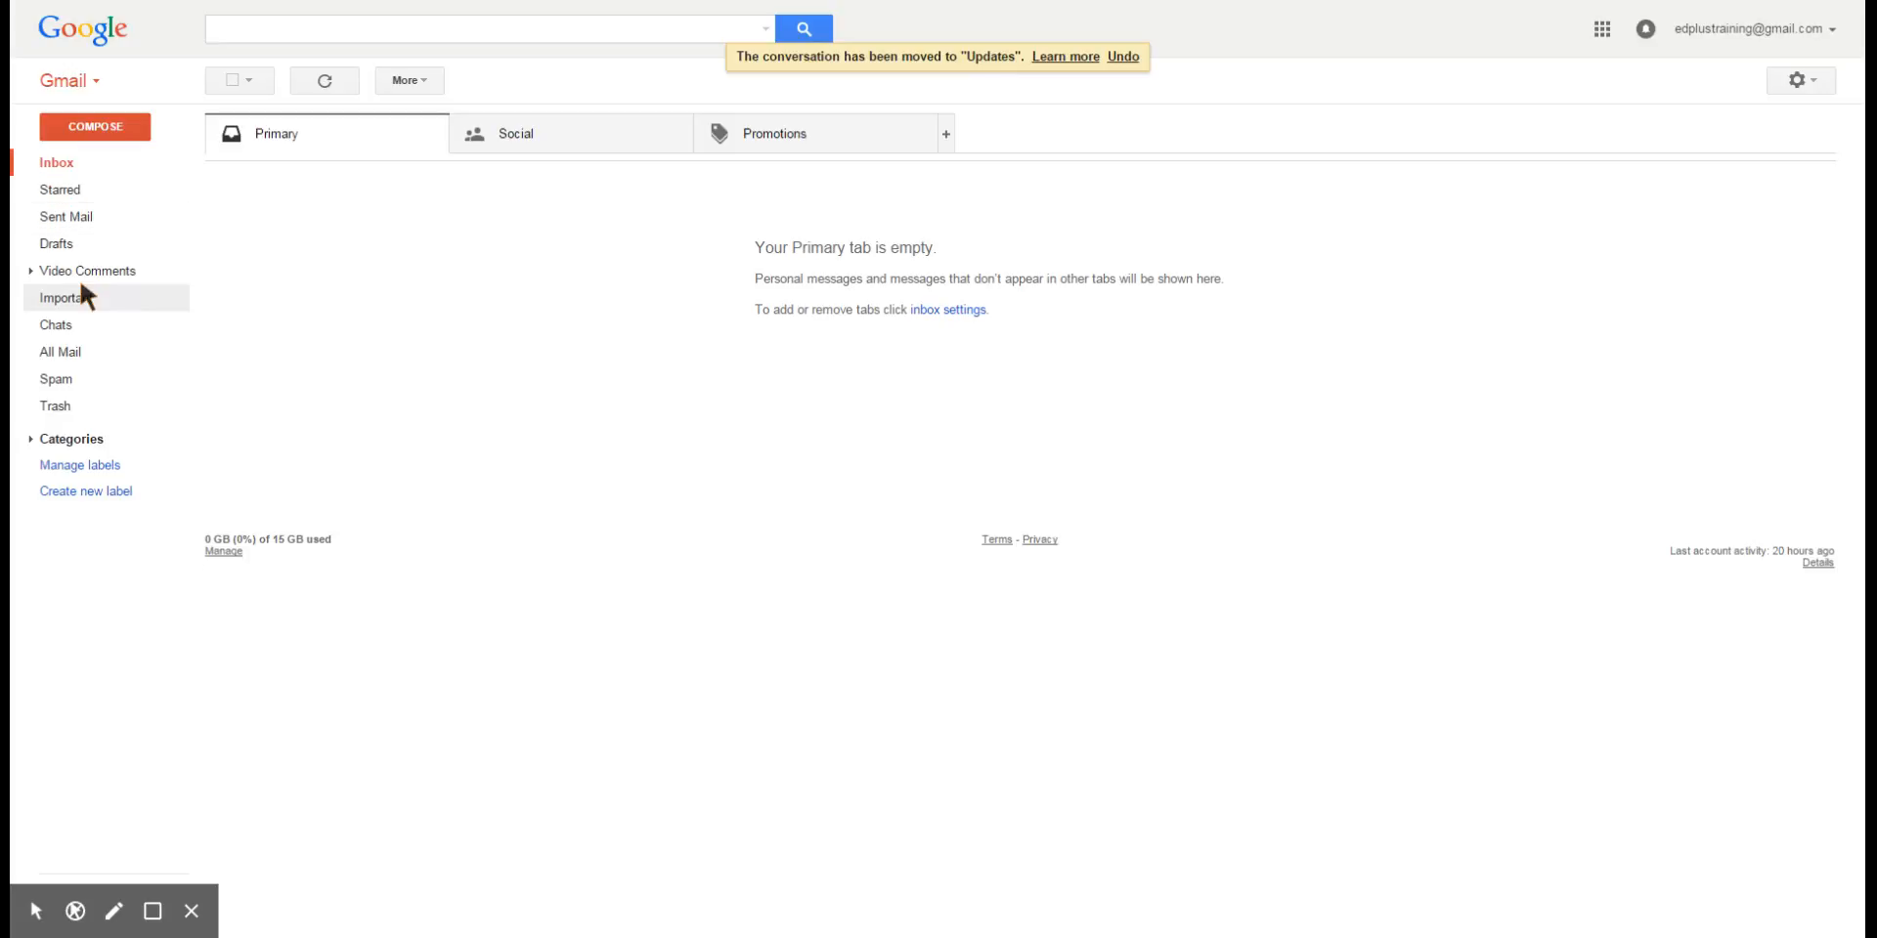
{"action": "left_click", "coordinate": [31, 436]}
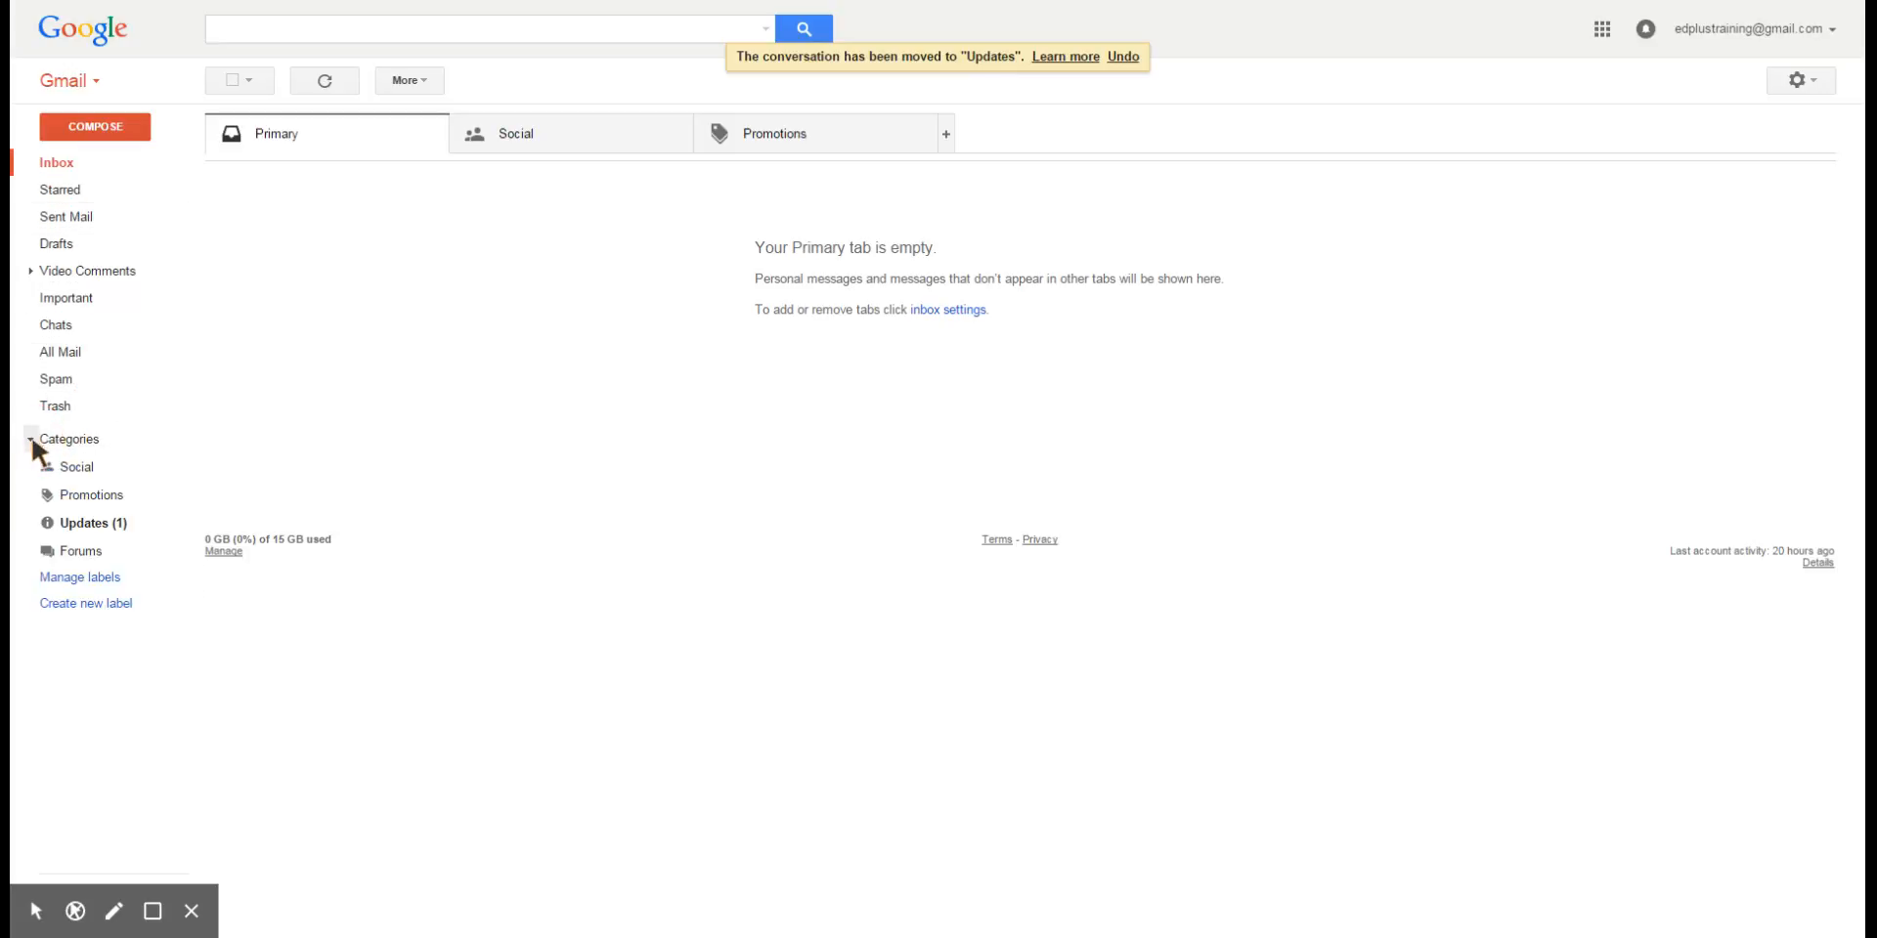
{"action": "left_click", "coordinate": [85, 523]}
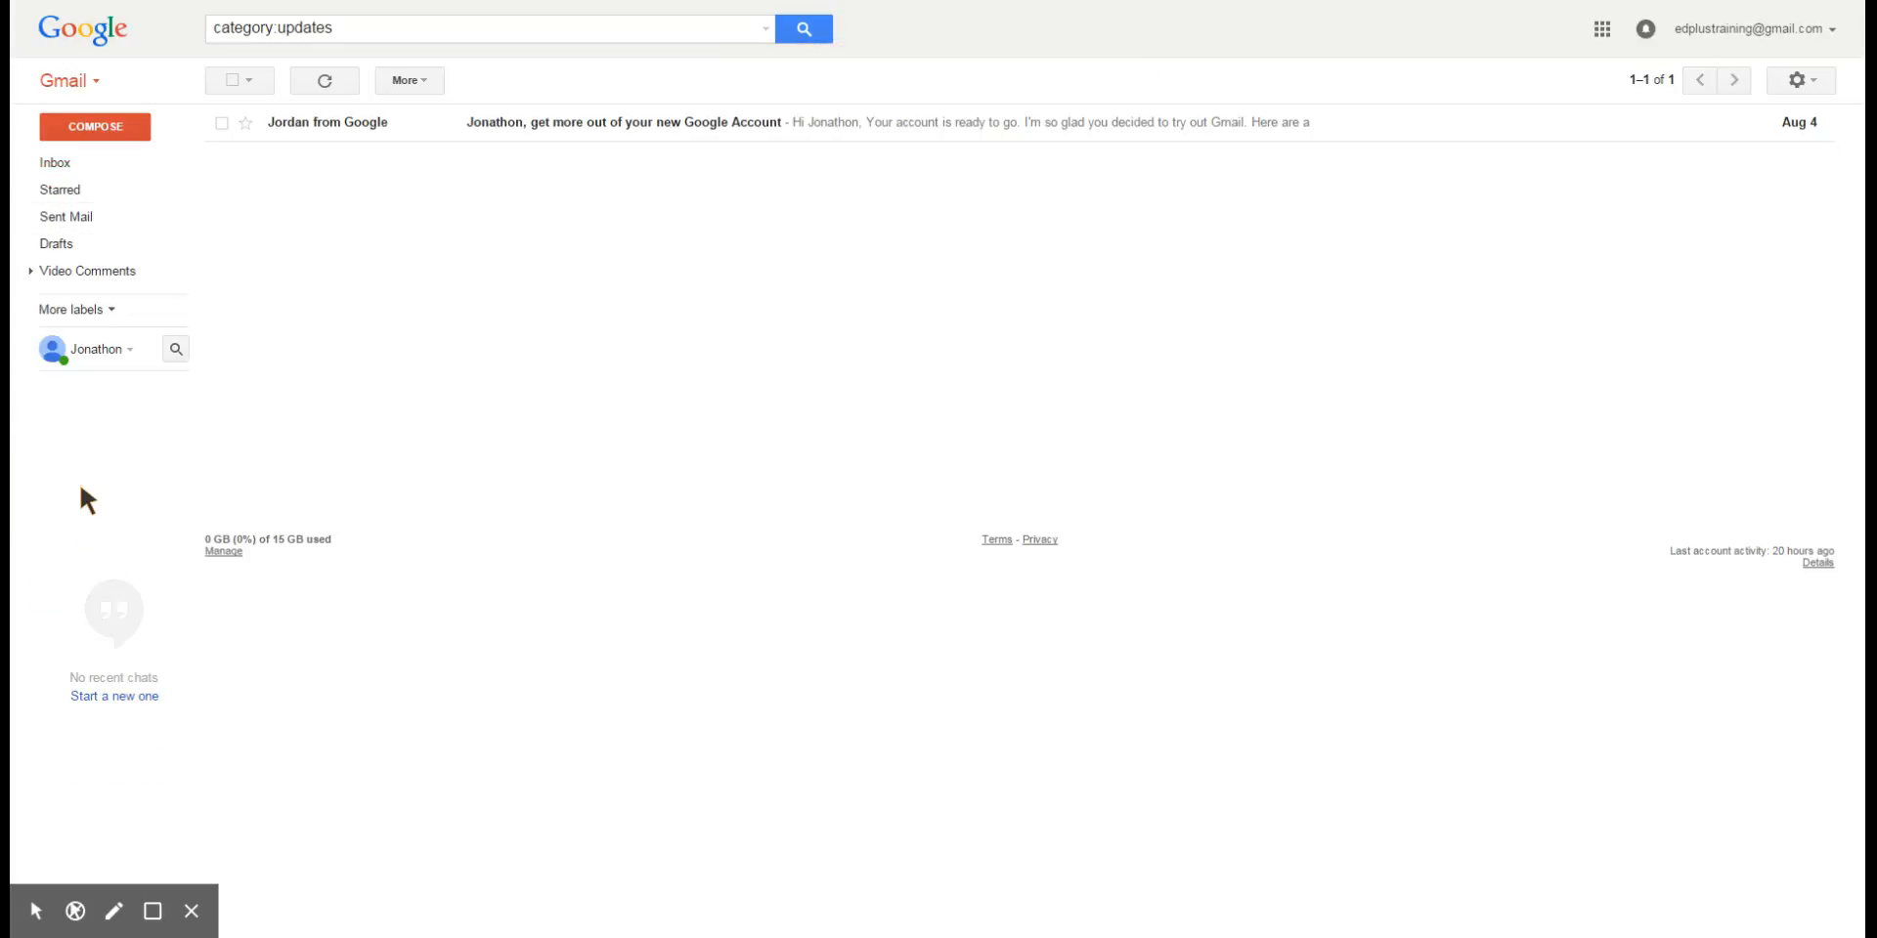
{"action": "left_click", "coordinate": [686, 122]}
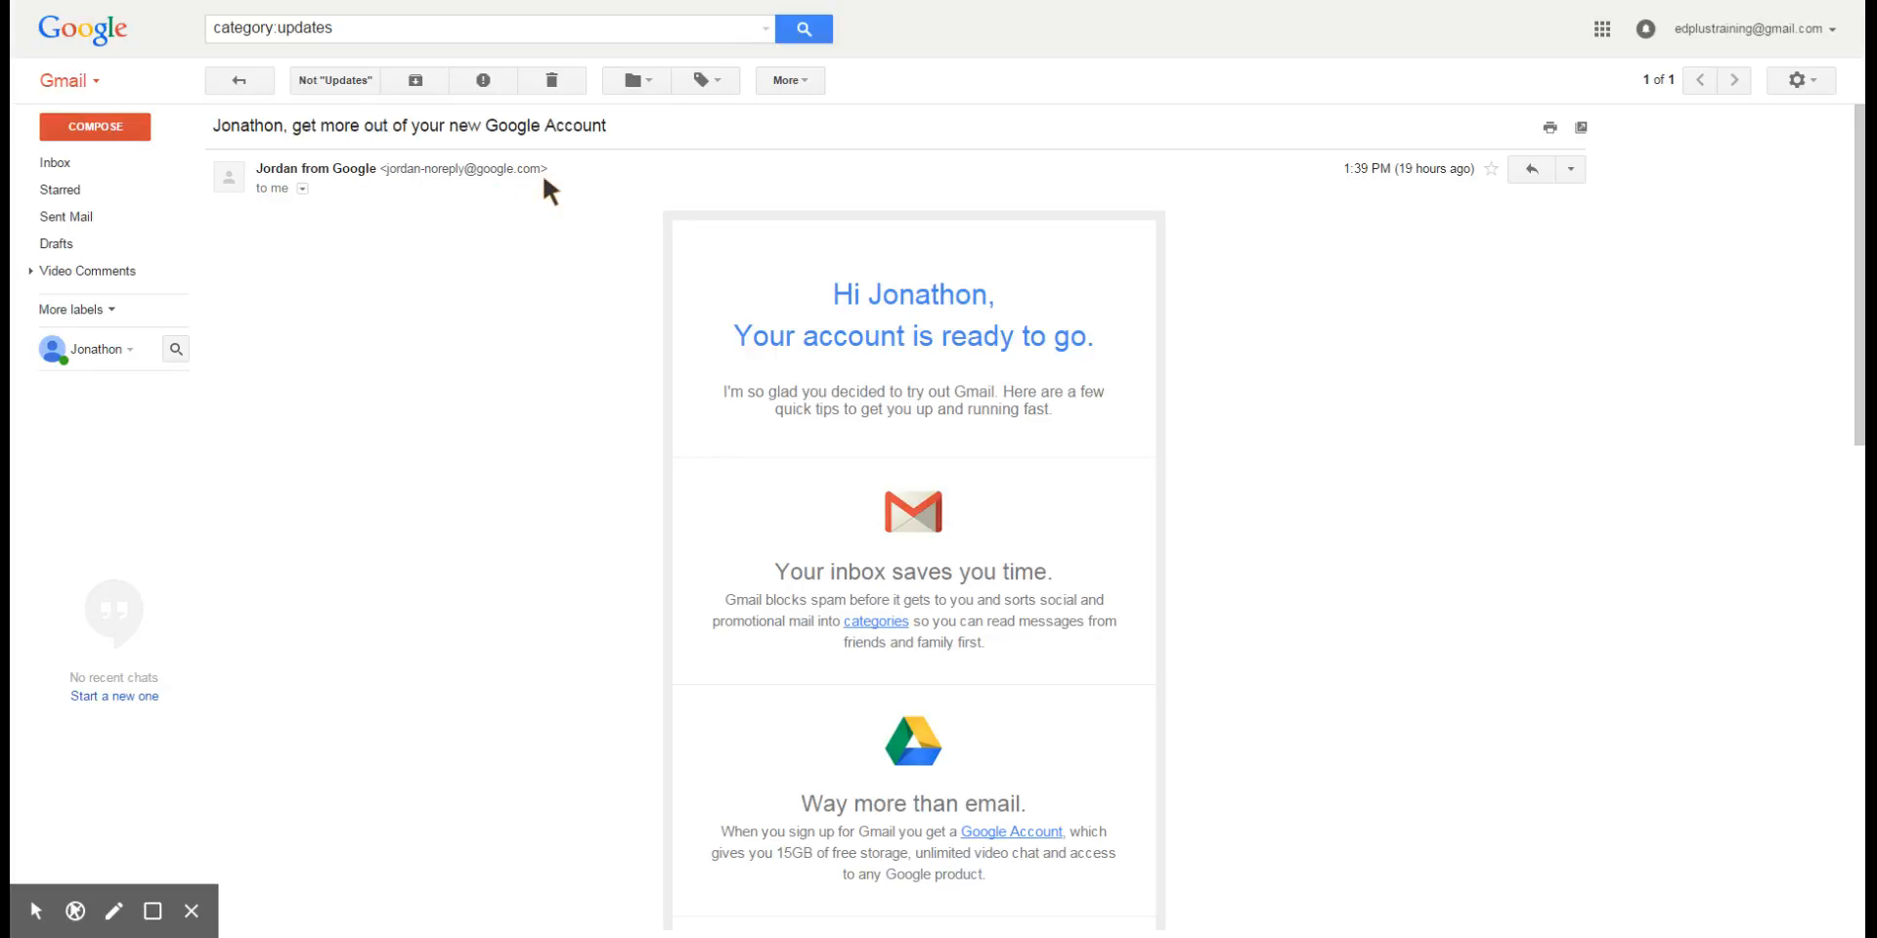
{"action": "left_click", "coordinate": [240, 79]}
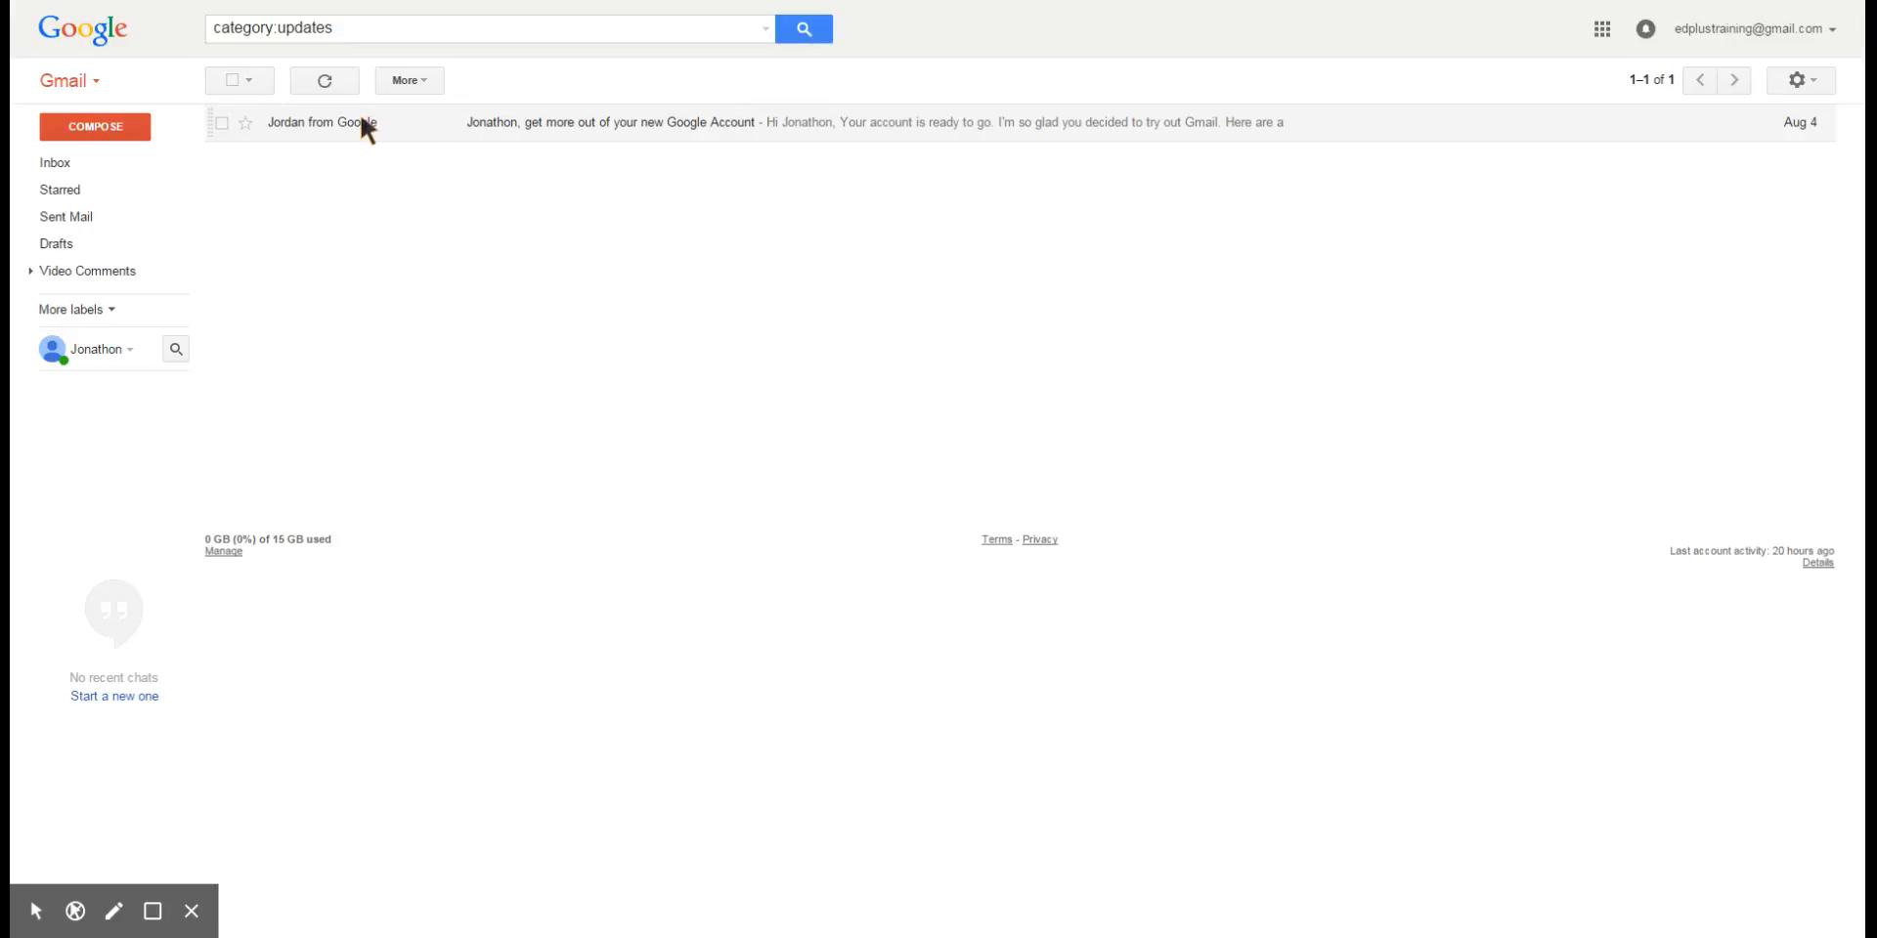
Step: Move the Google account email from Updates to "Video Comments" and view that label's messages
{"action": "left_click", "coordinate": [222, 122]}
{"action": "left_click", "coordinate": [641, 86]}
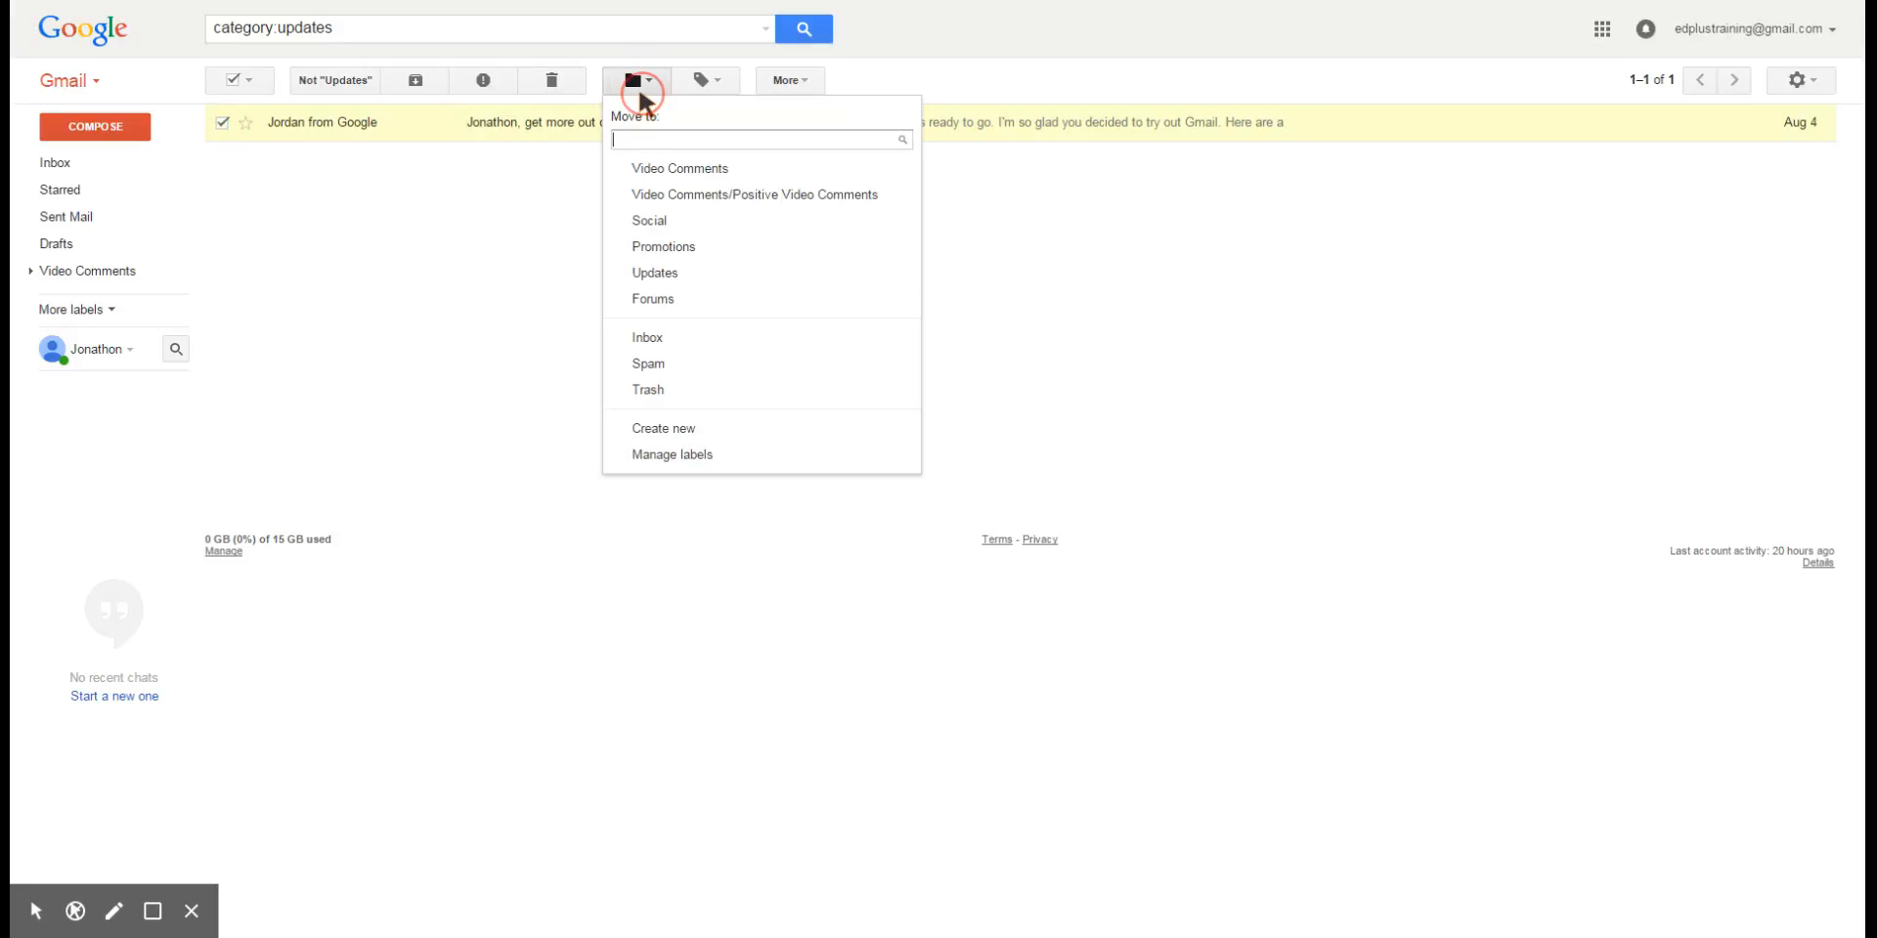
{"action": "left_click", "coordinate": [650, 164]}
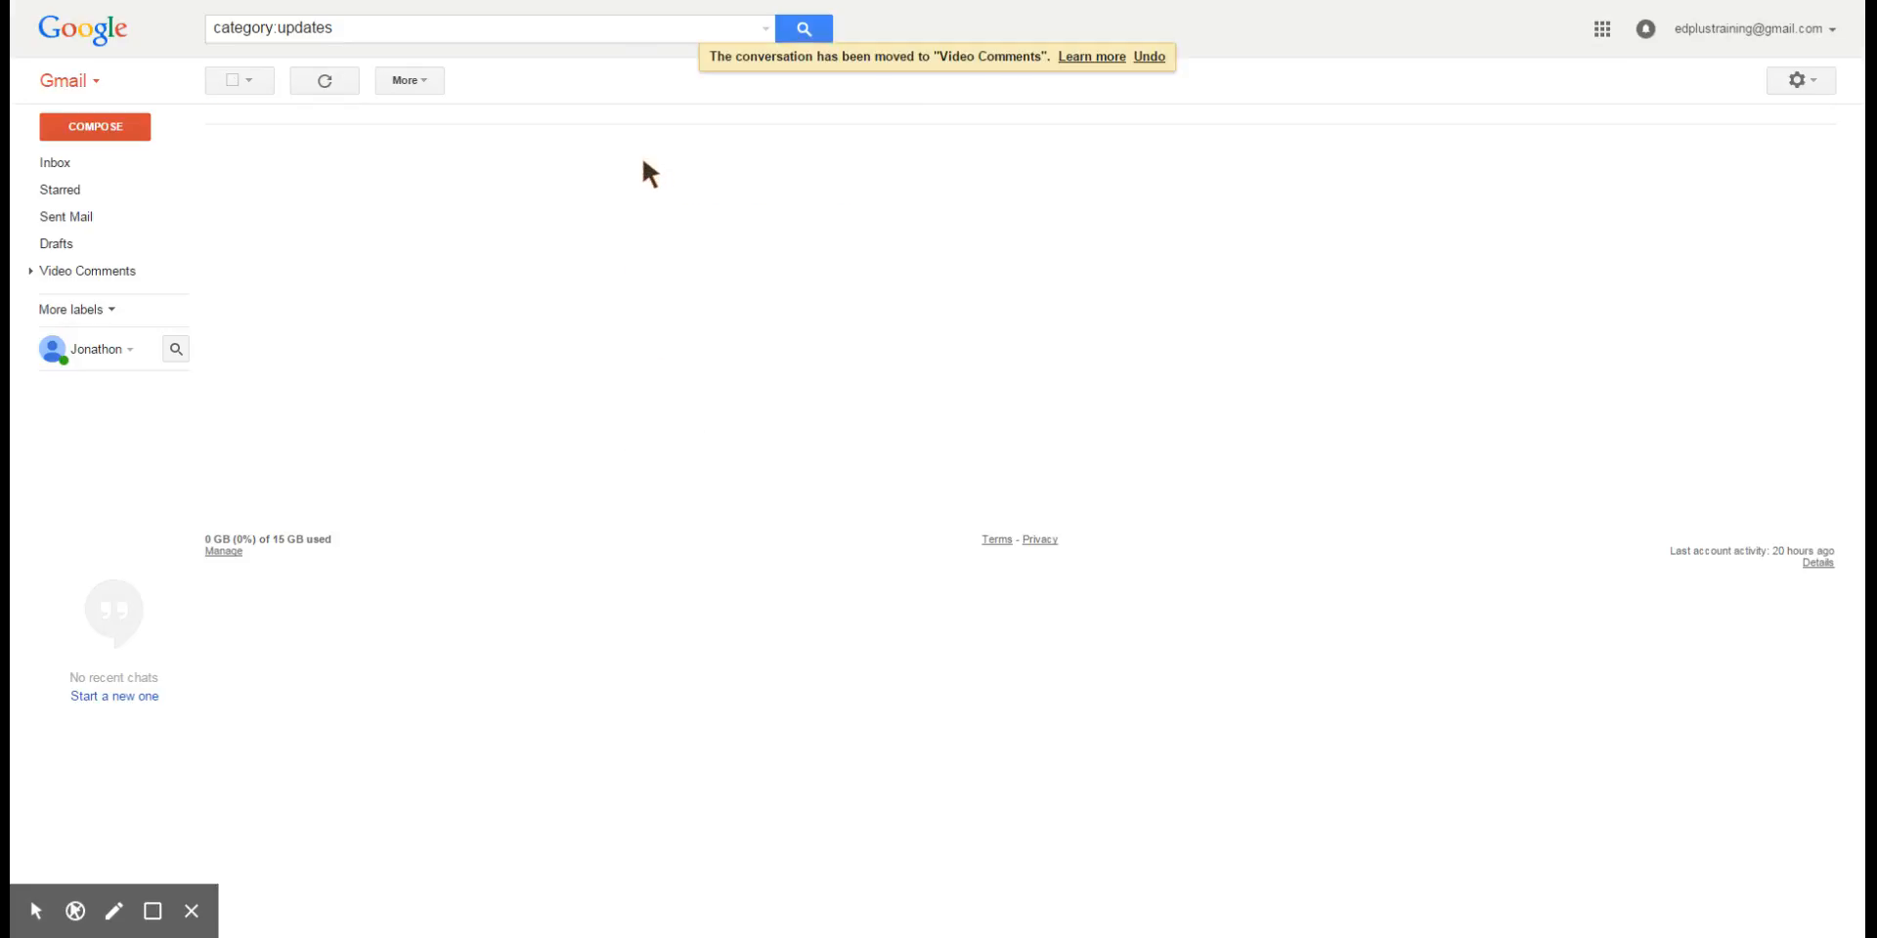
{"action": "left_click", "coordinate": [77, 273]}
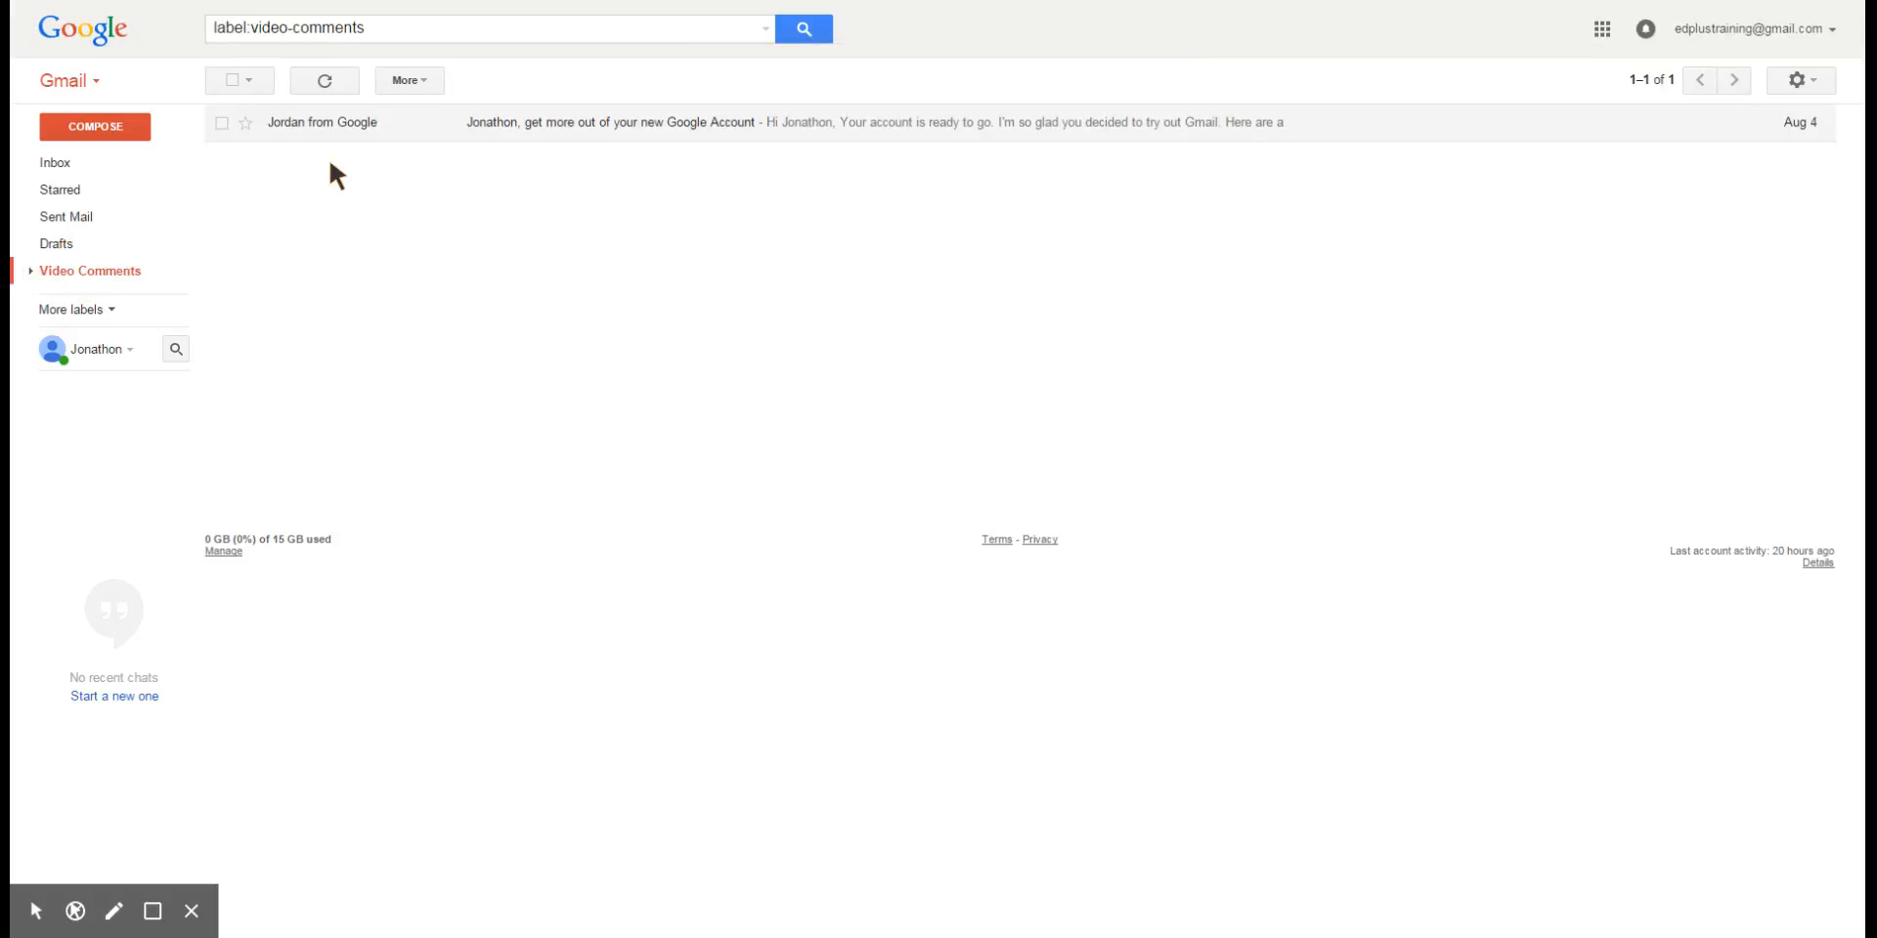
Step: Move the Google account email from "Video Comments" to the nested "Positive Video Comments" label, and view the parent label's messages
{"action": "left_click", "coordinate": [347, 124]}
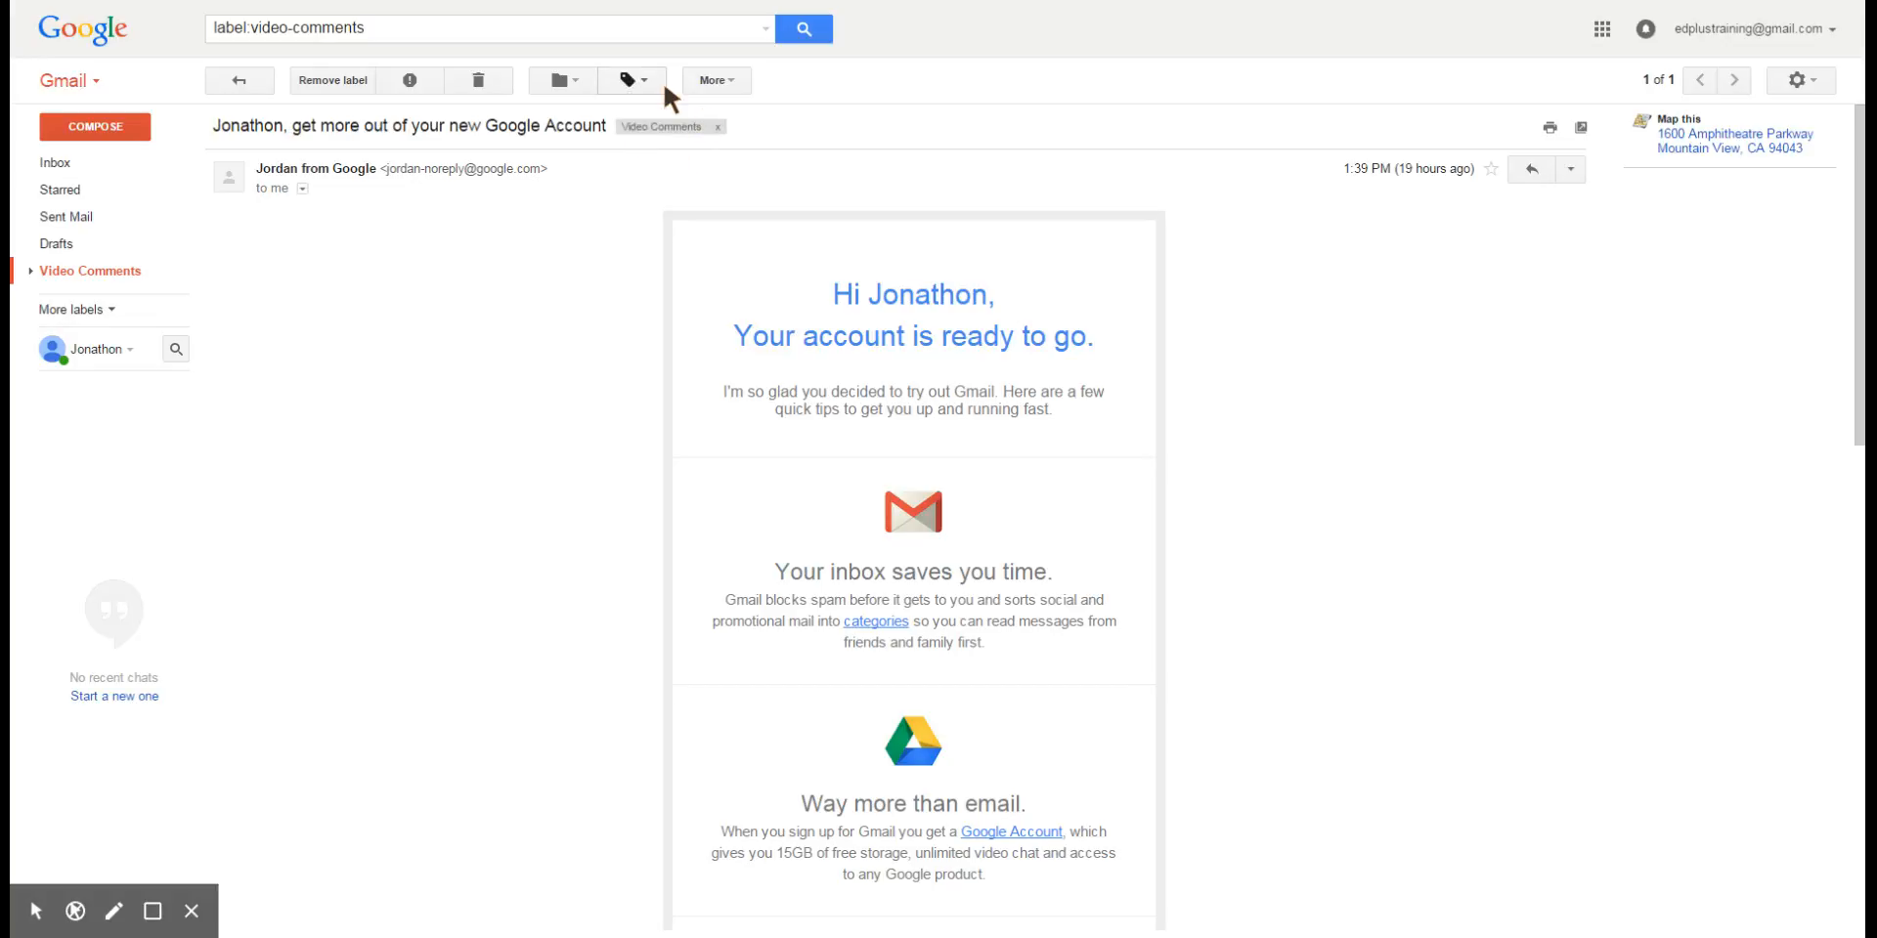
{"action": "left_click", "coordinate": [550, 84]}
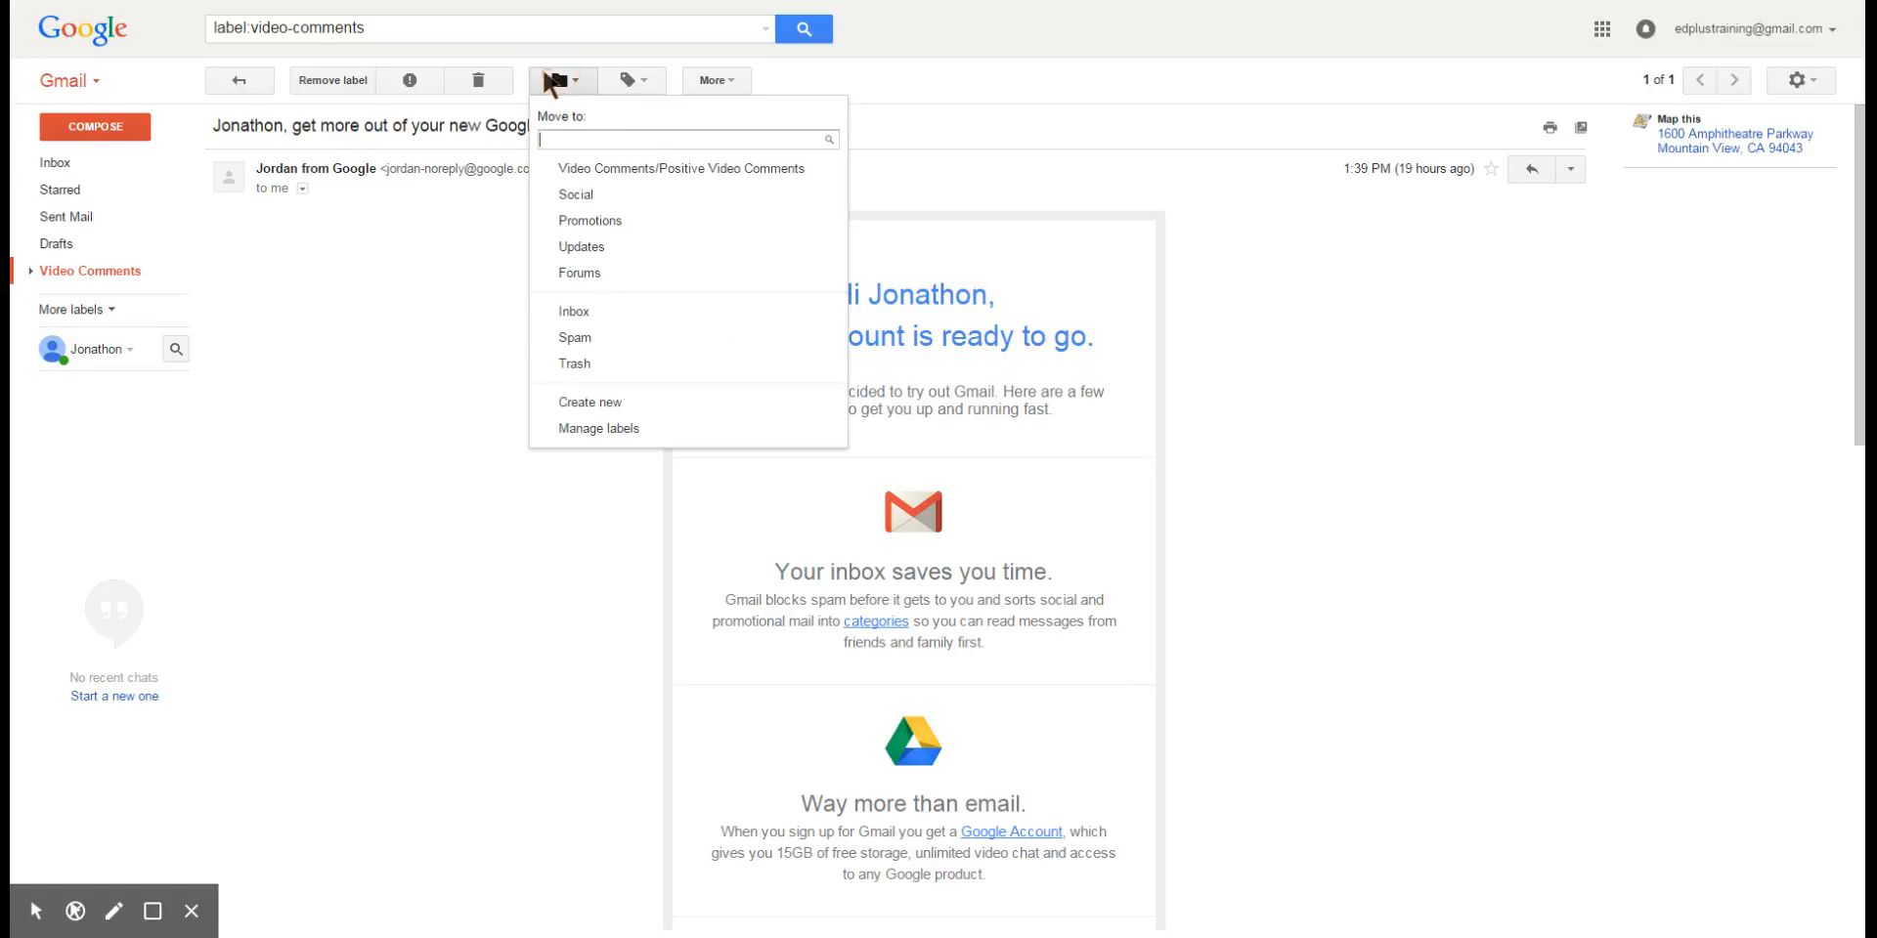
{"action": "left_click", "coordinate": [597, 172]}
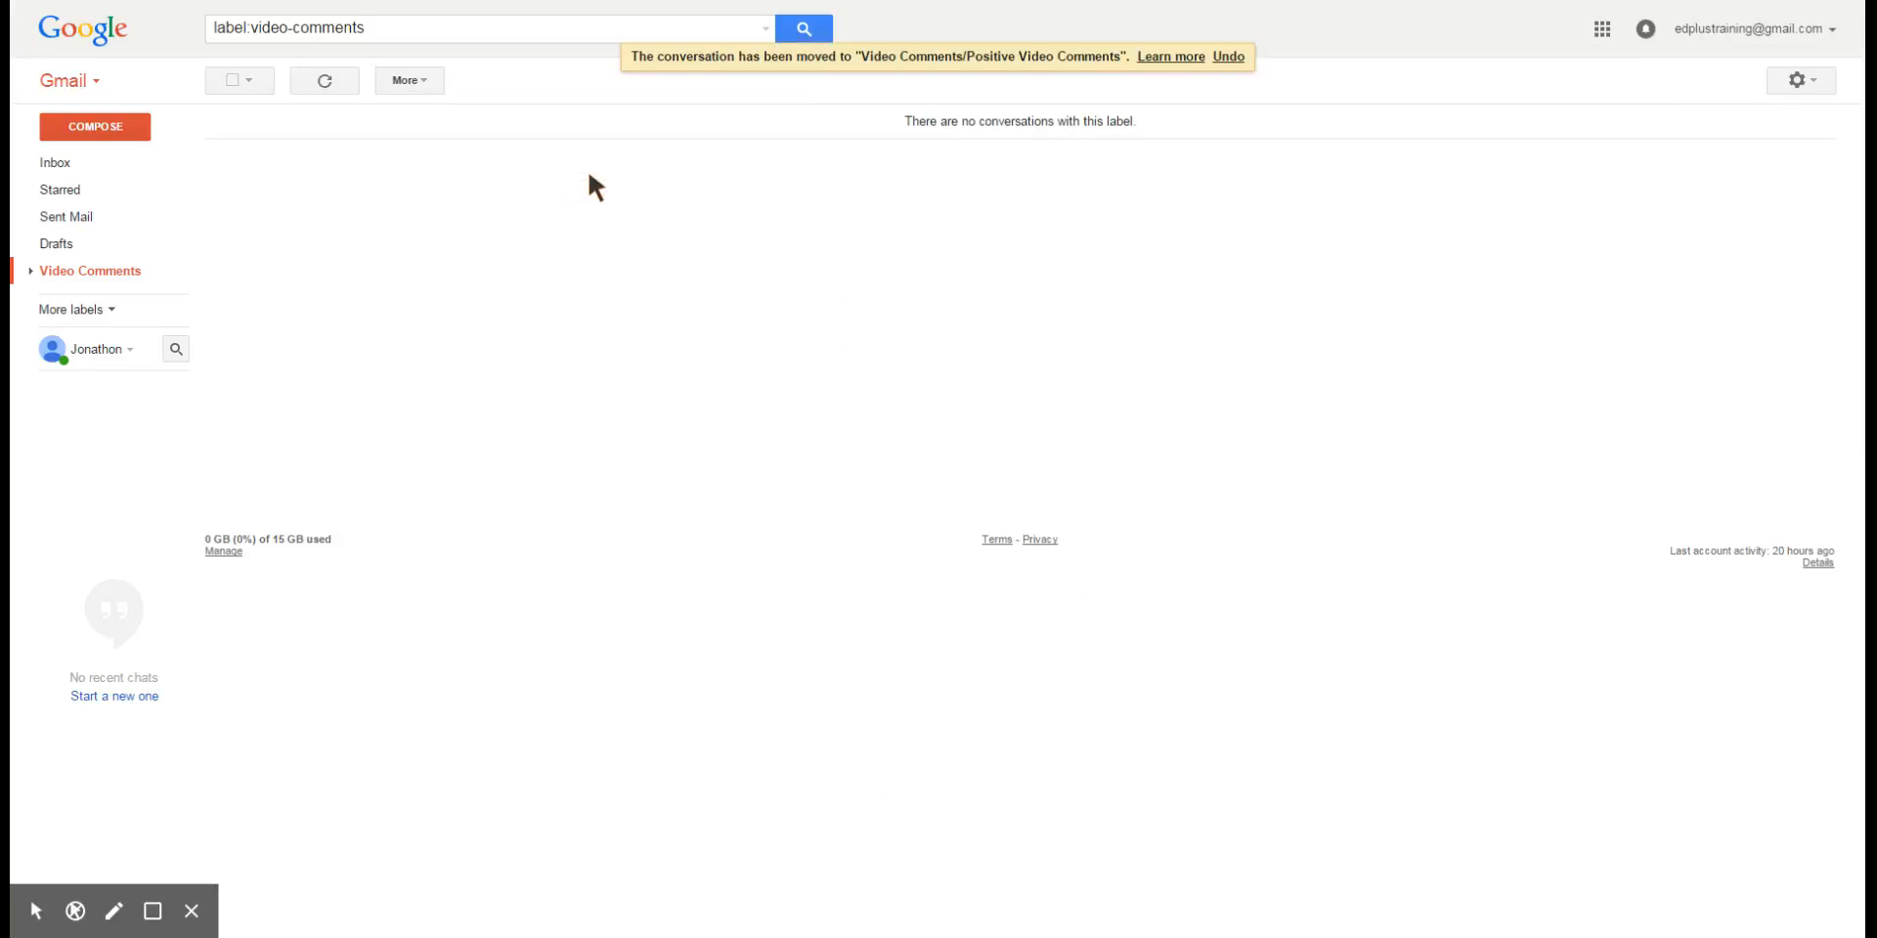
{"action": "left_click", "coordinate": [105, 275]}
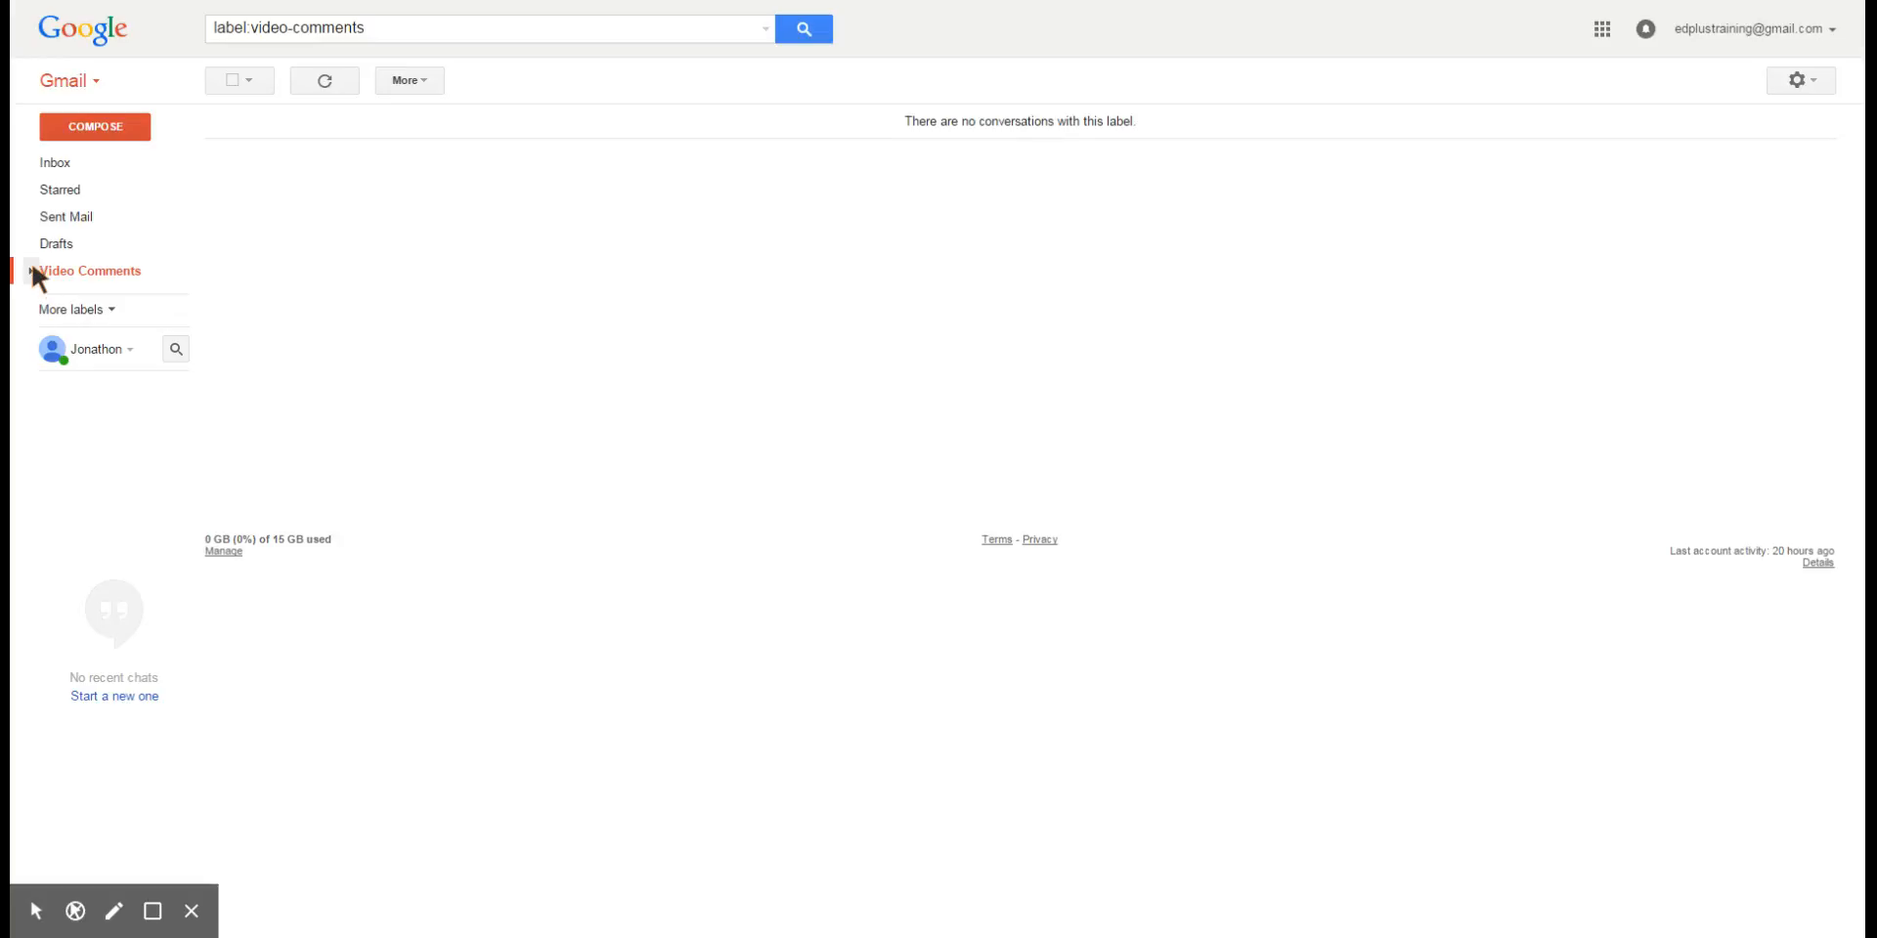
Step: Expand the full label list and open the label management settings
{"action": "left_click", "coordinate": [99, 304]}
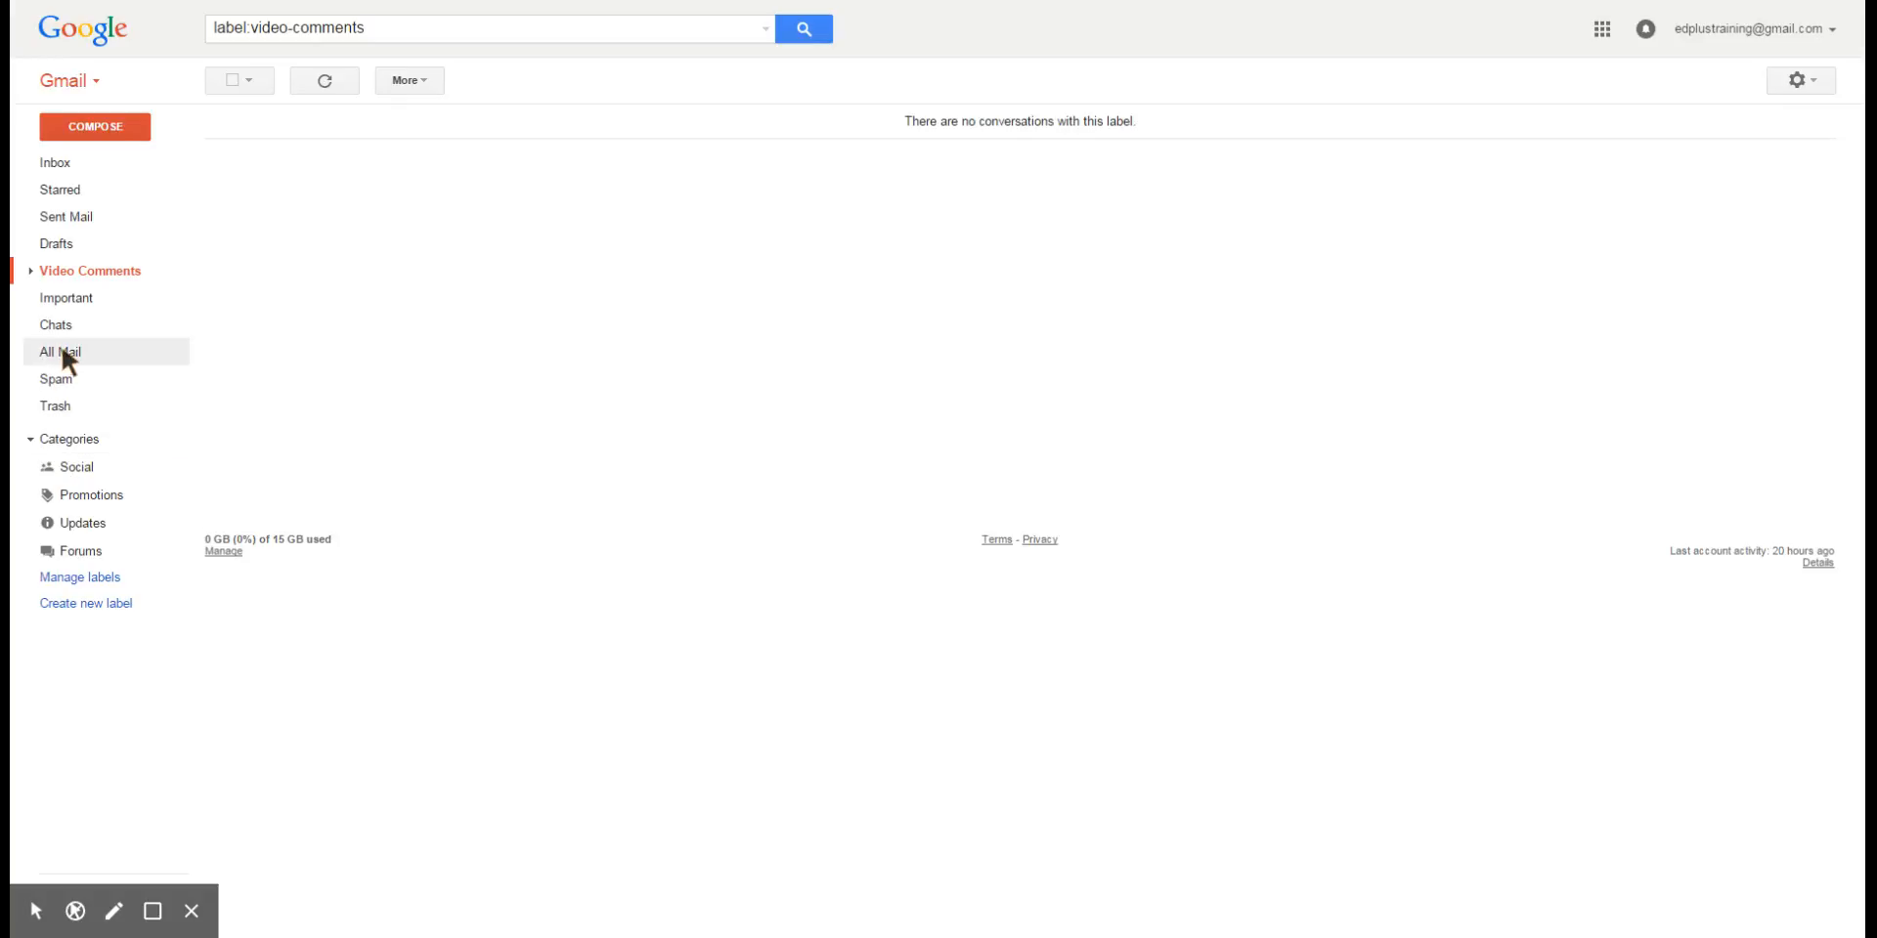
{"action": "left_click", "coordinate": [81, 578]}
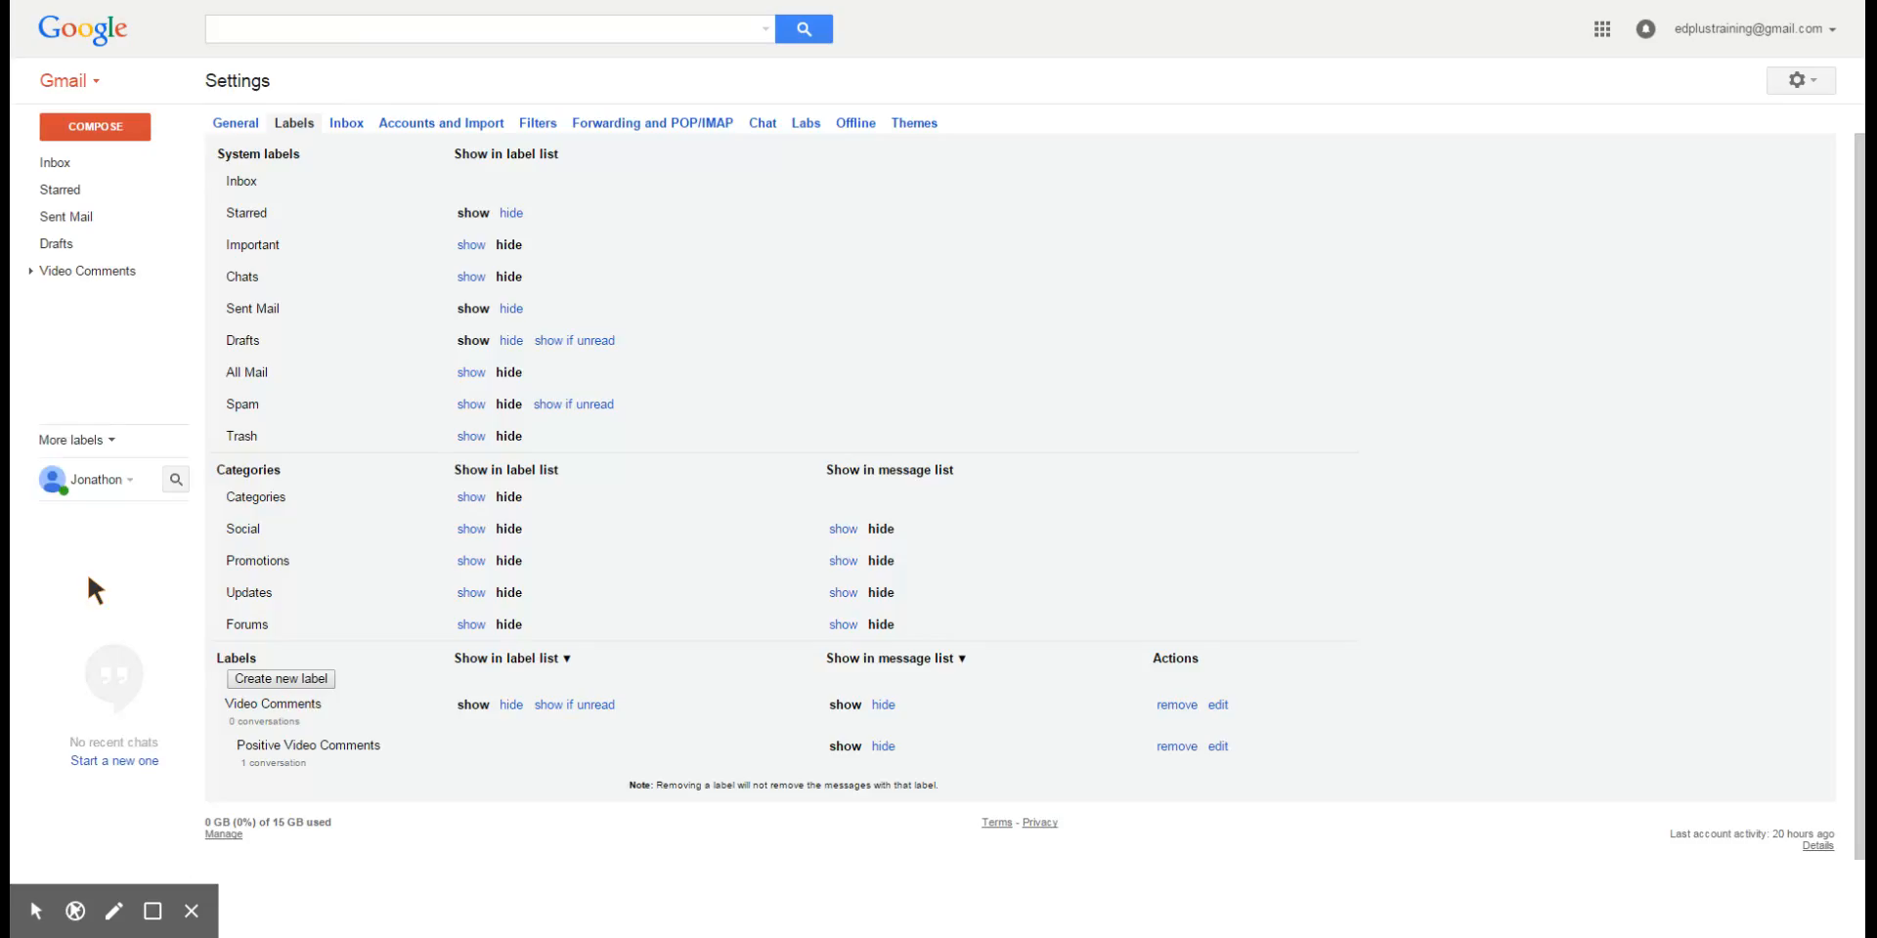